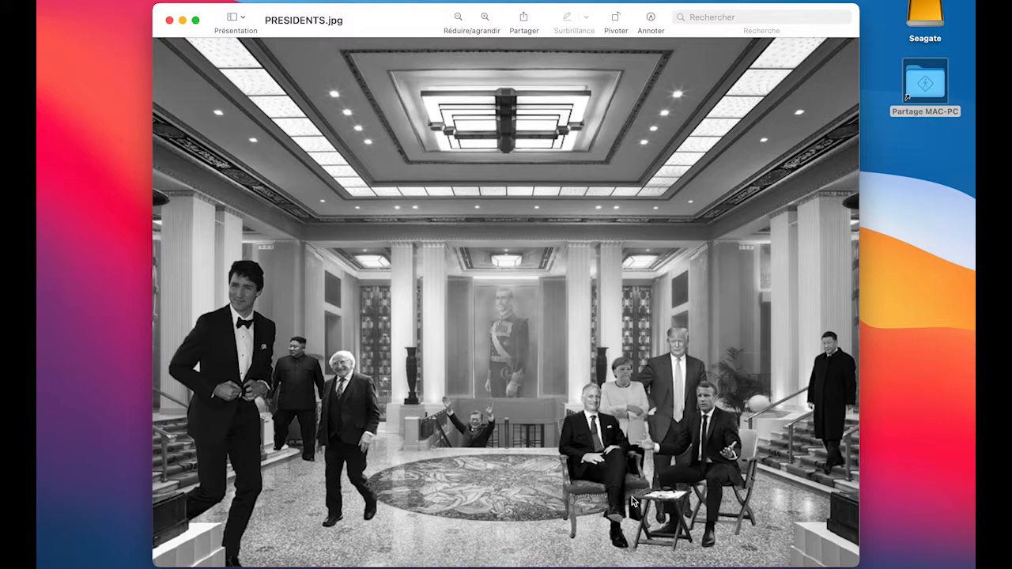
- Extract the Doc.zip archive in the President folder and open the extracted Doc folder
{"action": "left_click", "coordinate": [170, 21]}
{"action": "double_click", "coordinate": [486, 247]}
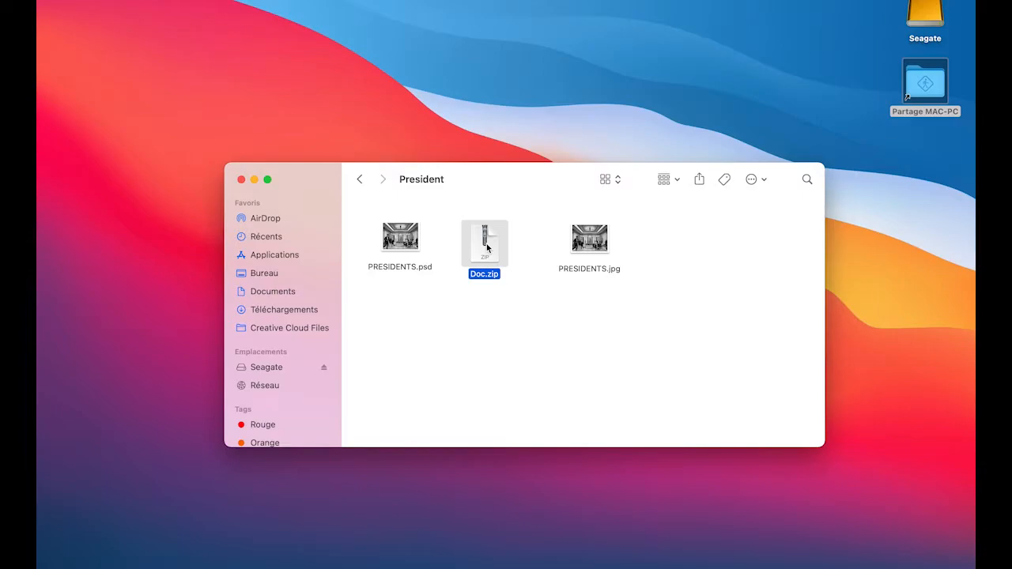
{"action": "left_click", "coordinate": [402, 235]}
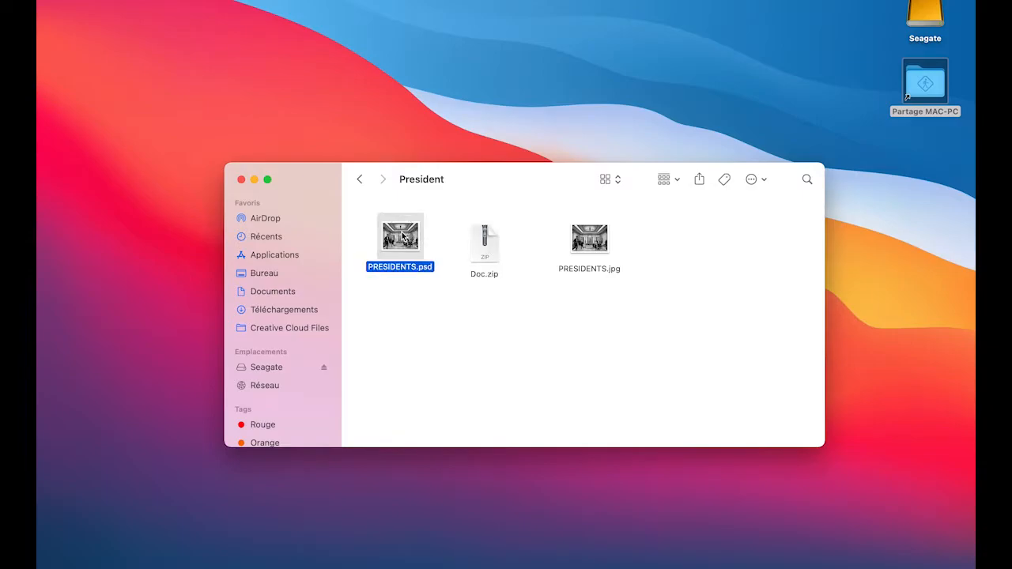
{"action": "left_click", "coordinate": [486, 251]}
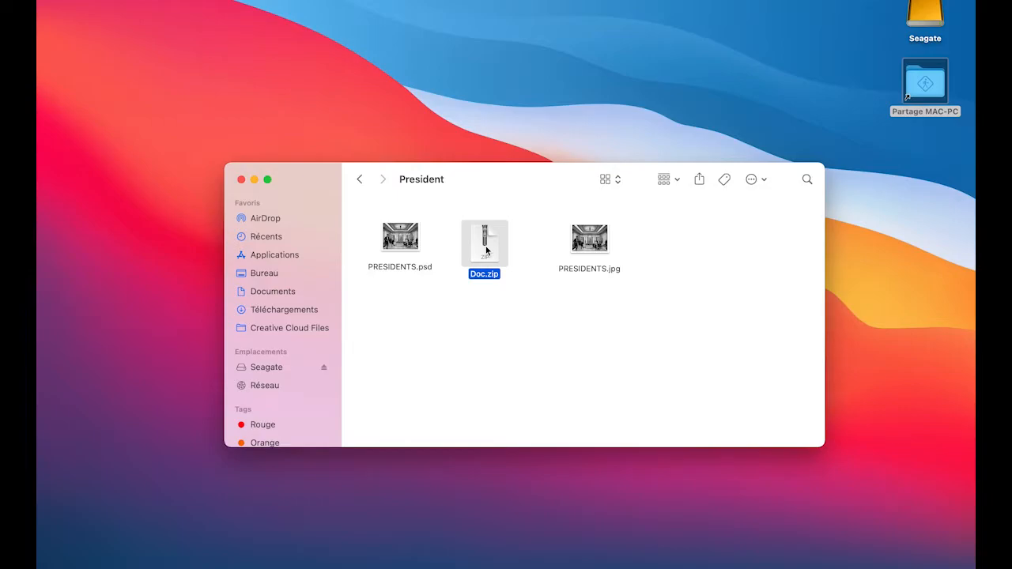
{"action": "double_click", "coordinate": [489, 246]}
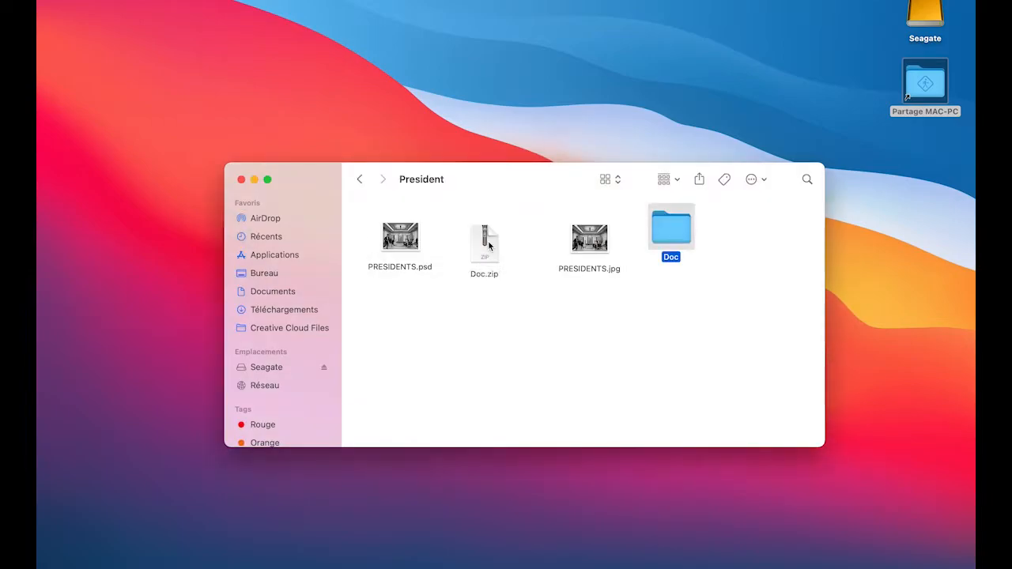
{"action": "left_click_drag", "start_coordinate": [506, 271], "coordinate": [722, 244]}
{"action": "double_click", "coordinate": [710, 239]}
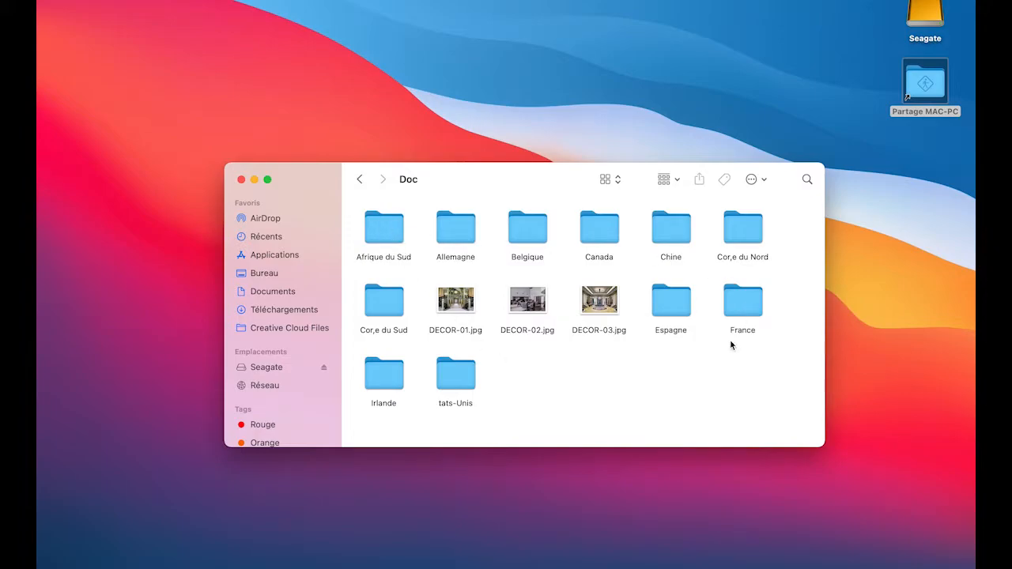
- Look through the photos in the Afrique du Sud folder and return to the Doc folder
{"action": "left_click", "coordinate": [385, 244]}
{"action": "double_click", "coordinate": [385, 243]}
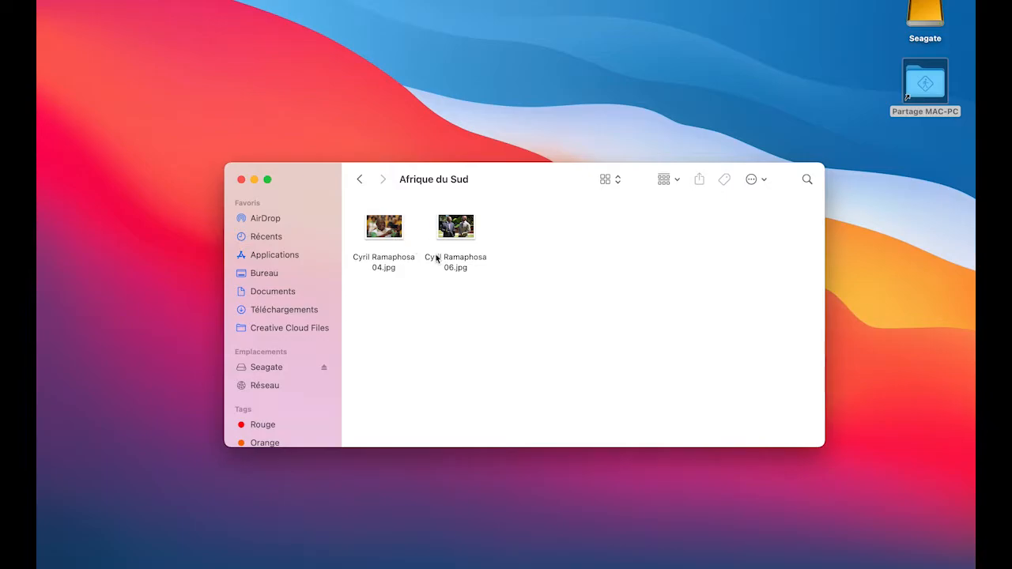
{"action": "left_click", "coordinate": [618, 182]}
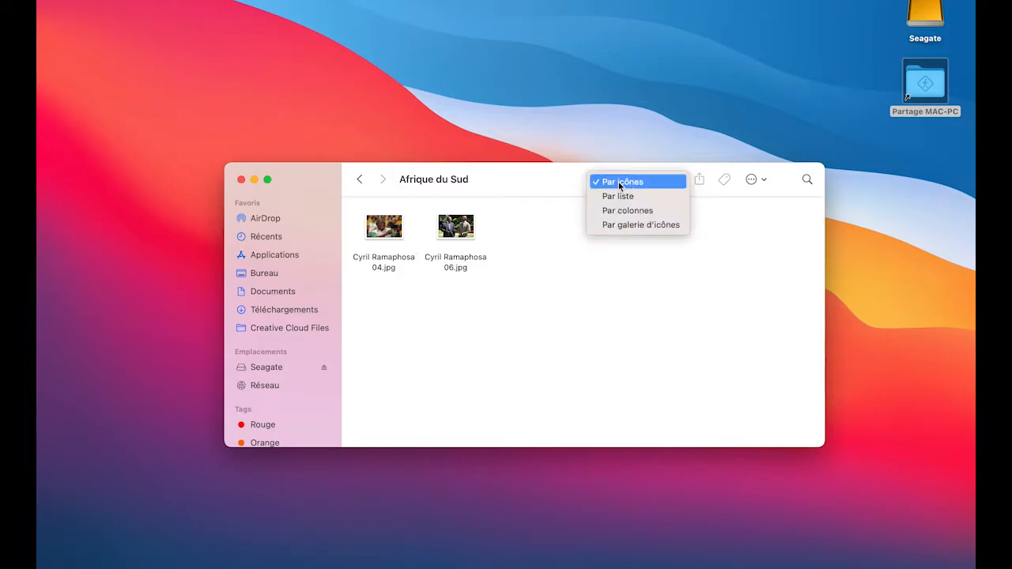
{"action": "left_click", "coordinate": [461, 279]}
{"action": "left_click", "coordinate": [360, 185]}
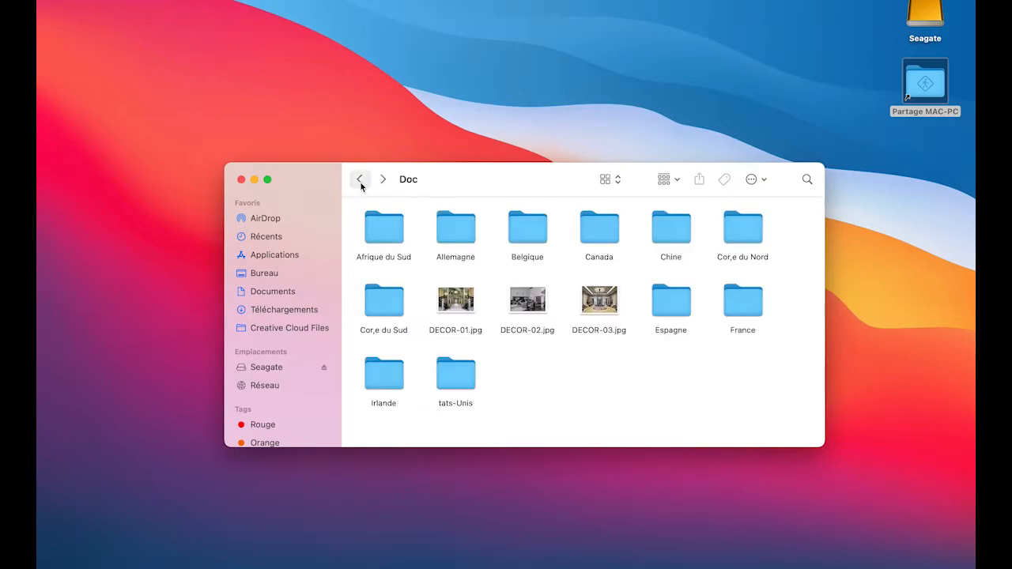
- Preview Roi Philippe 02.jpg from the Belgique folder, close it and return to the Doc folder
{"action": "double_click", "coordinate": [519, 236]}
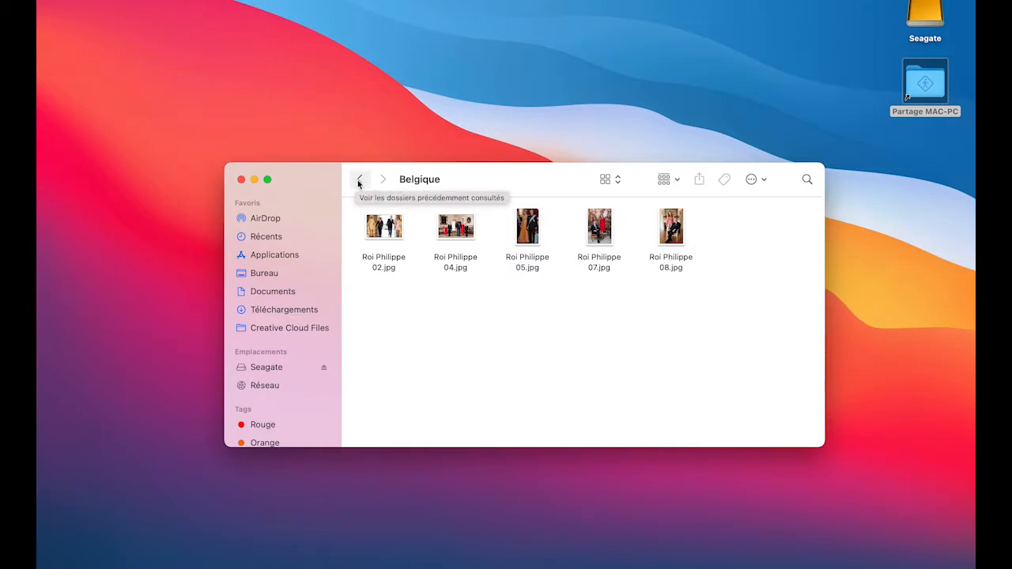
{"action": "double_click", "coordinate": [383, 228]}
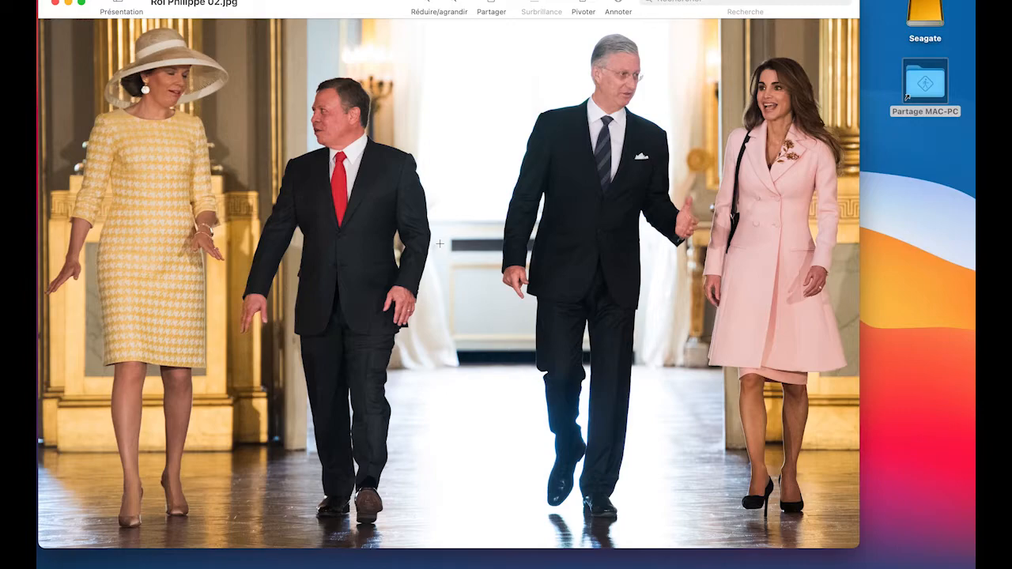
{"action": "left_click", "coordinate": [56, 3]}
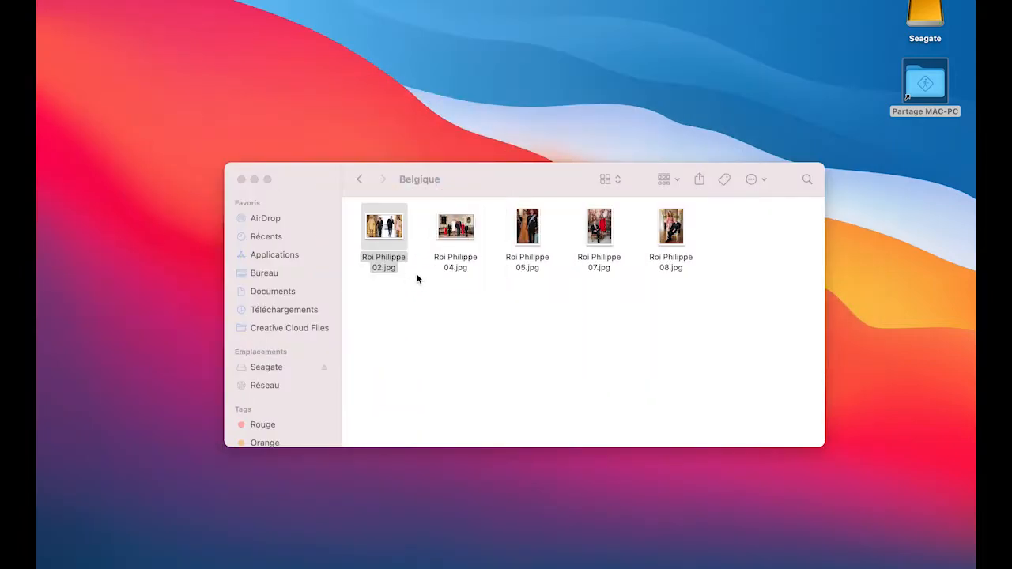
{"action": "left_click", "coordinate": [360, 181]}
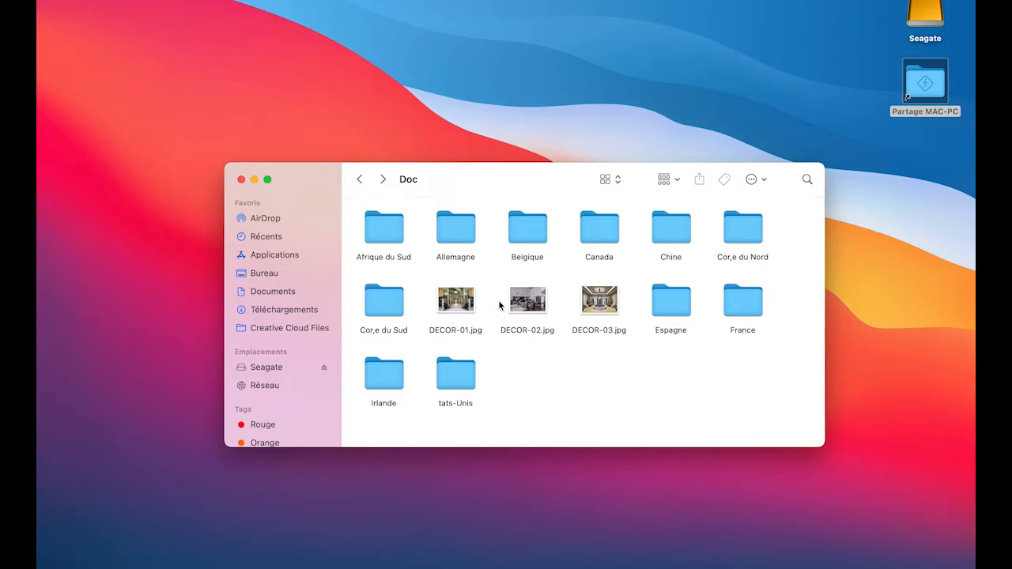
- Preview the background images DECOR-03.jpg, DECOR-01.jpg and DECOR-02.jpg one after another, closing each preview
{"action": "double_click", "coordinate": [599, 310]}
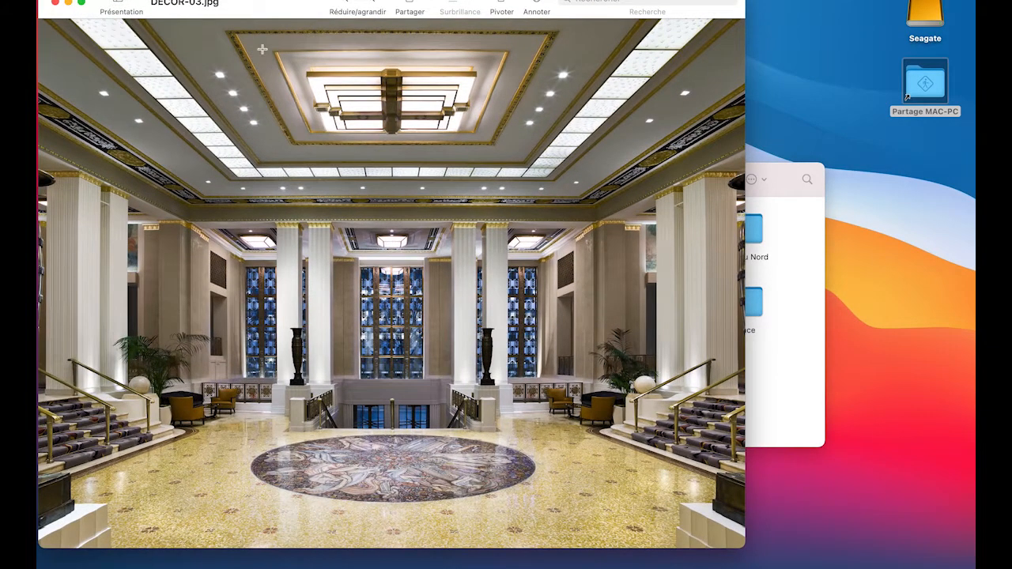
{"action": "left_click", "coordinate": [55, 4]}
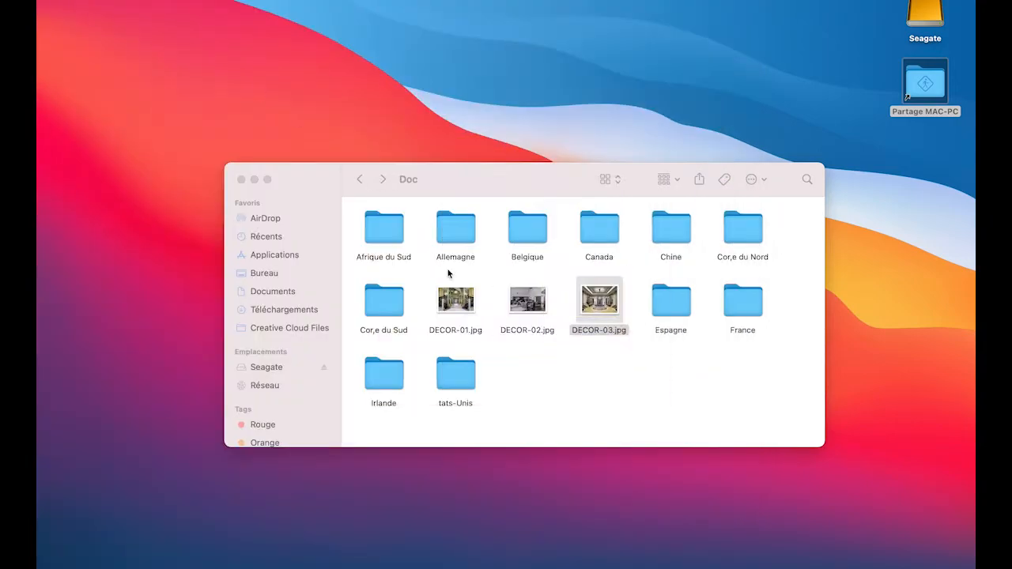
{"action": "double_click", "coordinate": [457, 301]}
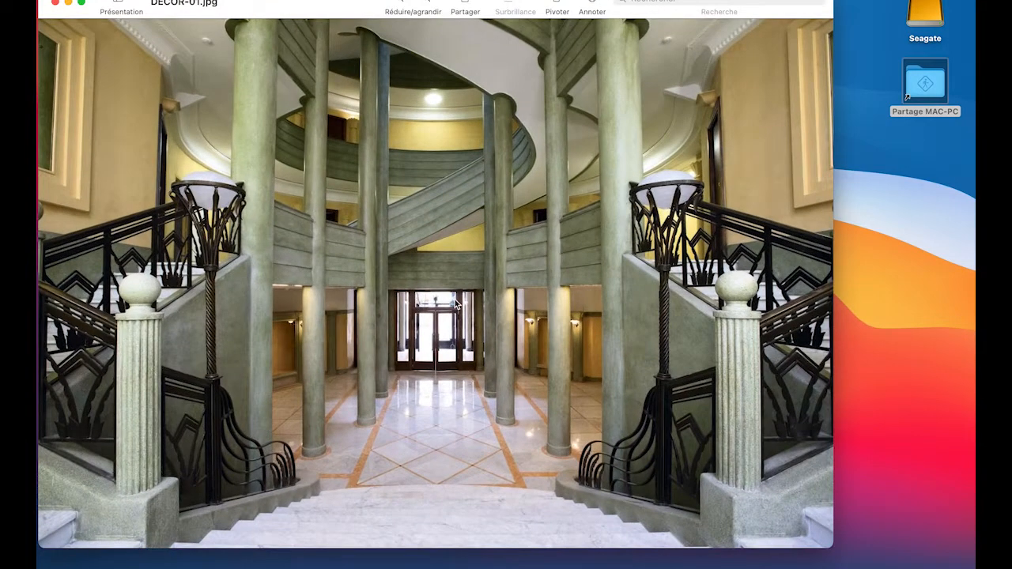
{"action": "left_click_drag", "start_coordinate": [478, 227], "coordinate": [562, 227]}
{"action": "left_click", "coordinate": [54, 4]}
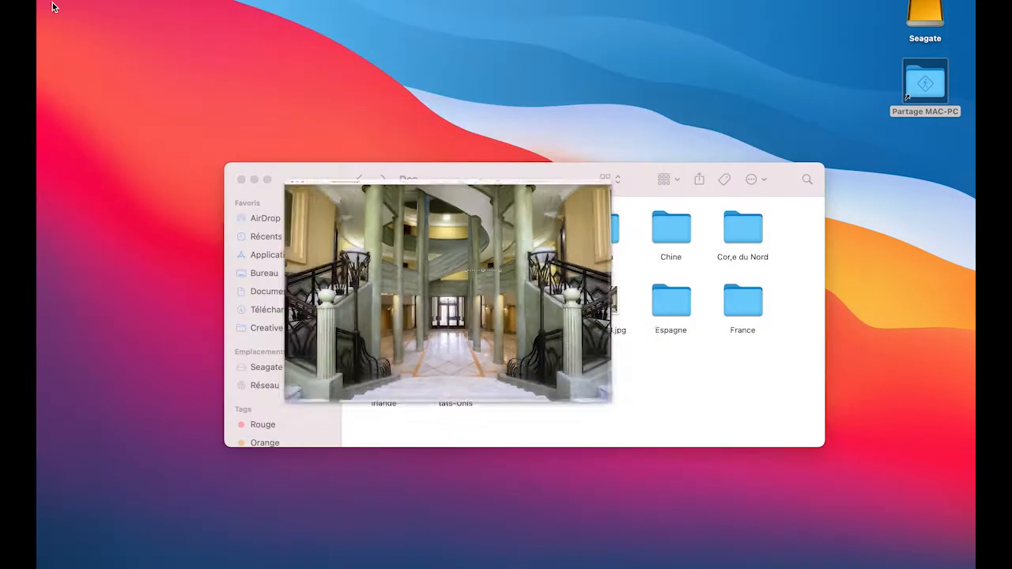
{"action": "left_click", "coordinate": [527, 311]}
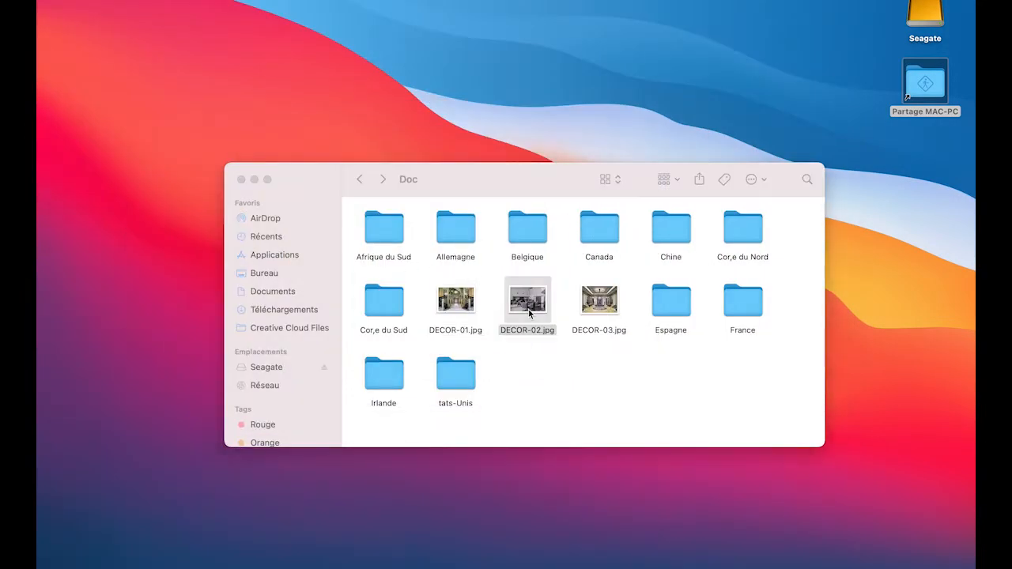
{"action": "double_click", "coordinate": [528, 312]}
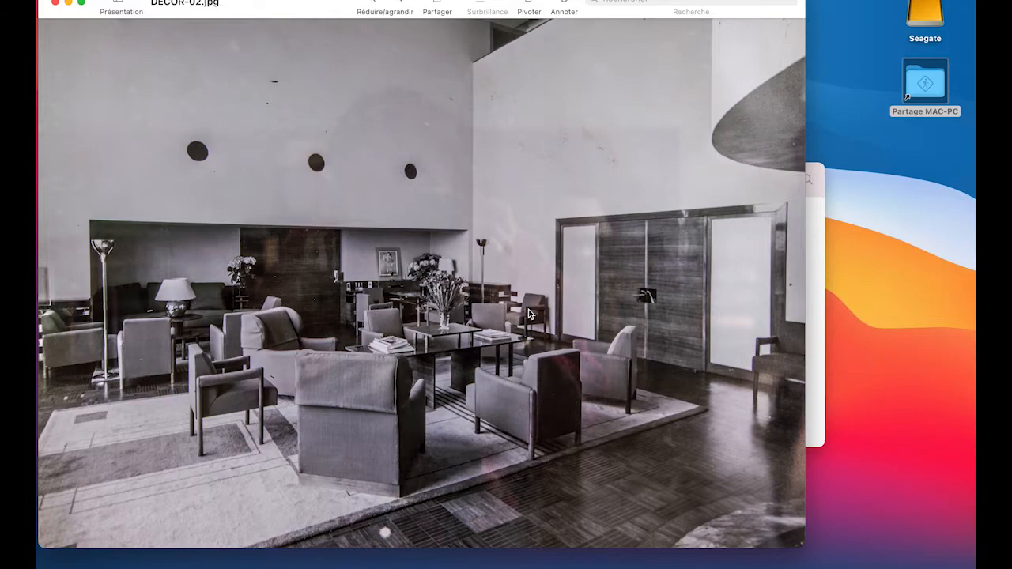
{"action": "left_click", "coordinate": [57, 7]}
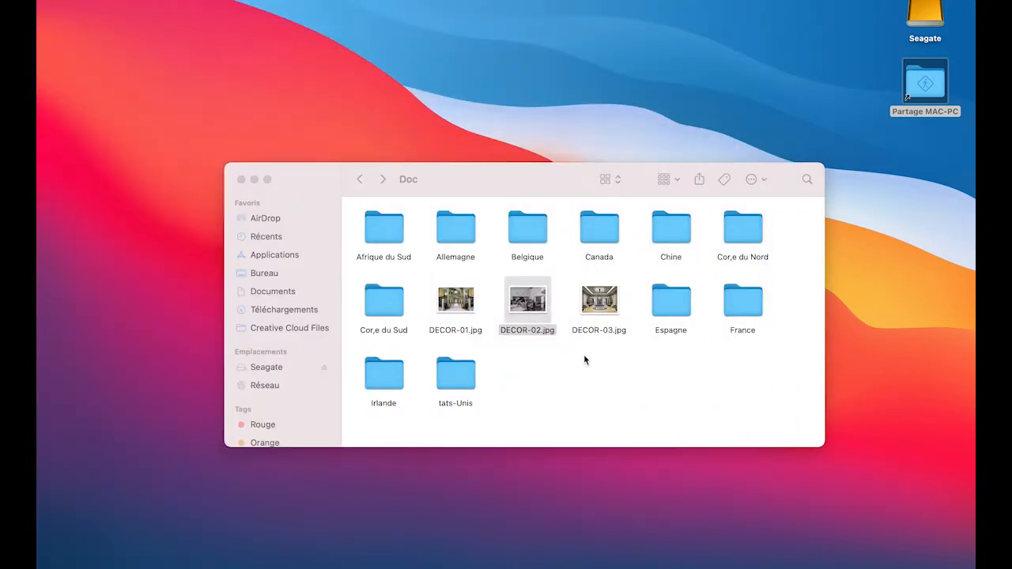
- Open DECOR-03.jpg from the Doc folder with Adobe Photoshop 2021
{"action": "left_click", "coordinate": [583, 359]}
{"action": "left_click", "coordinate": [595, 312]}
{"action": "right_click", "coordinate": [596, 305]}
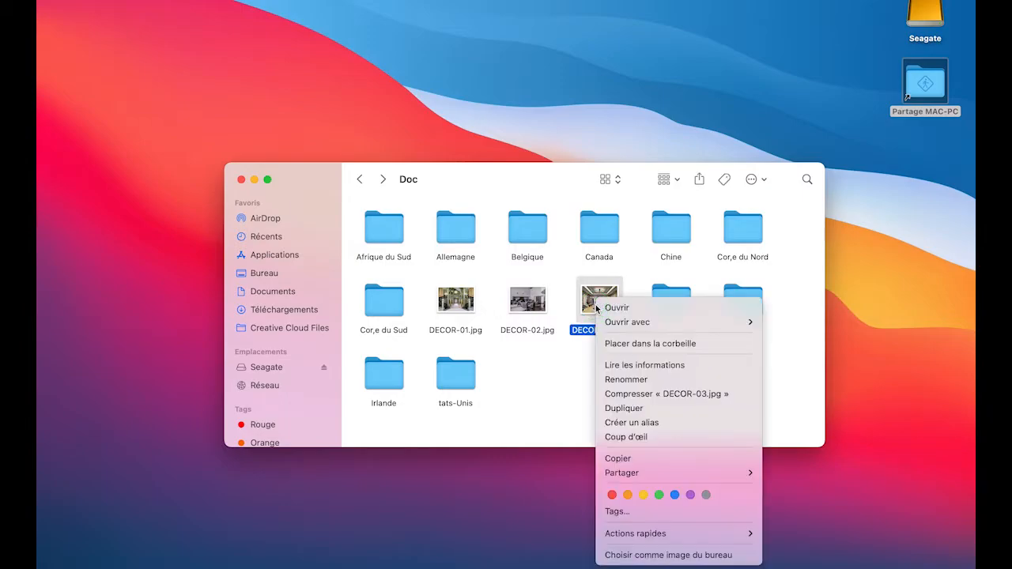
{"action": "mouse_move", "coordinate": [614, 323]}
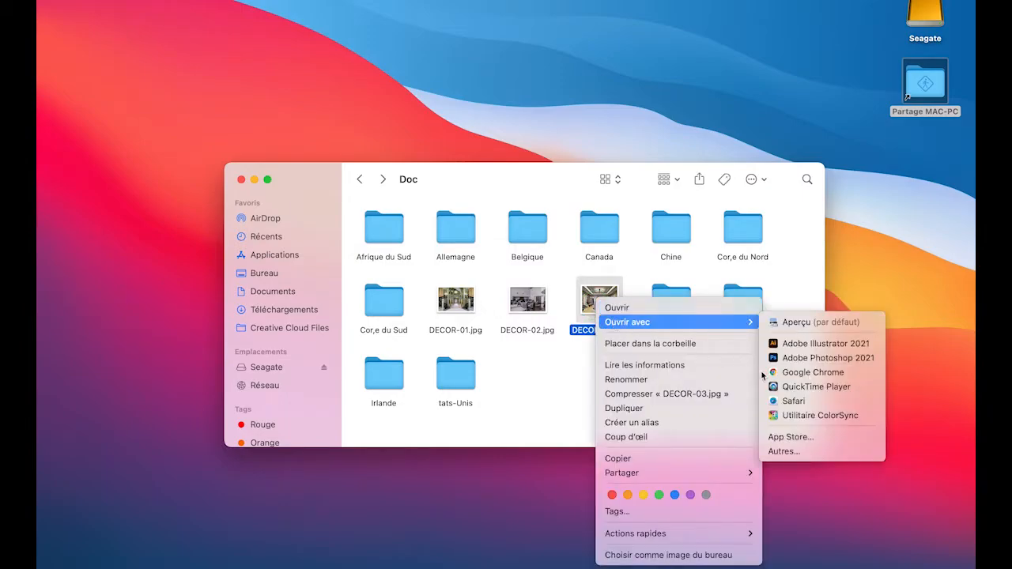
{"action": "left_click", "coordinate": [807, 358]}
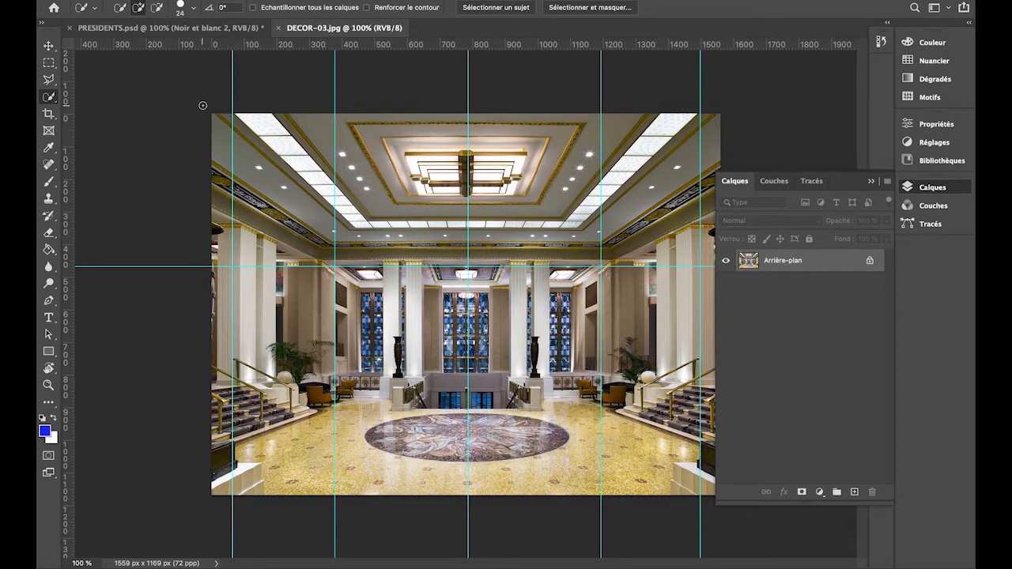
{"action": "key", "text": "super+semicolon"}
{"action": "key", "text": "super+semicolon"}
{"action": "key", "text": "super+semicolon"}
{"action": "key", "text": "super+semicolon"}
- Remove the horizontal guide and all vertical guides from the DECOR-03.jpg document with the Move tool
{"action": "left_click", "coordinate": [49, 45]}
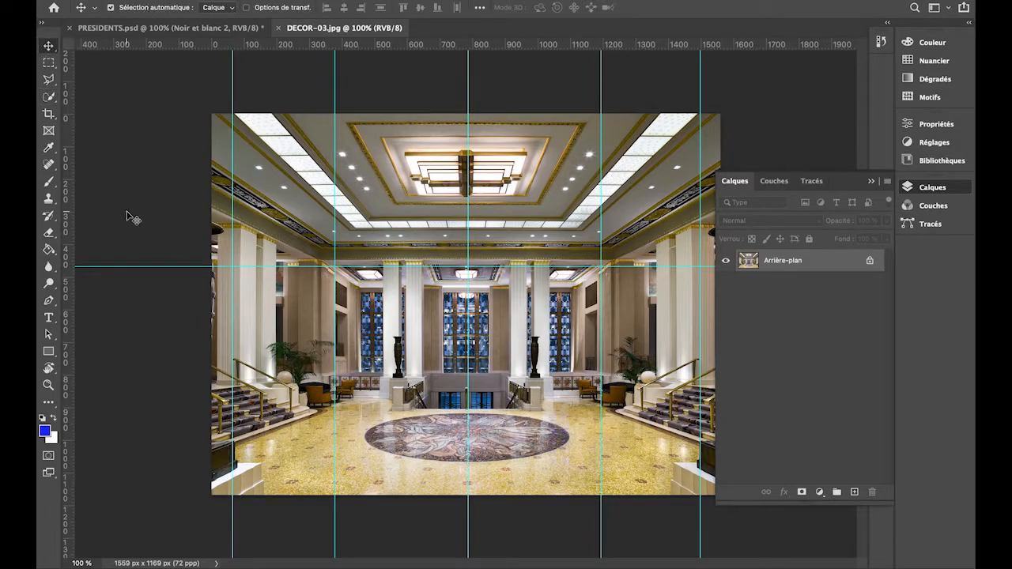
{"action": "left_click_drag", "start_coordinate": [153, 267], "coordinate": [150, 41]}
{"action": "left_click_drag", "start_coordinate": [232, 72], "coordinate": [57, 81]}
{"action": "left_click_drag", "start_coordinate": [335, 72], "coordinate": [39, 80]}
{"action": "left_click_drag", "start_coordinate": [470, 71], "coordinate": [78, 57]}
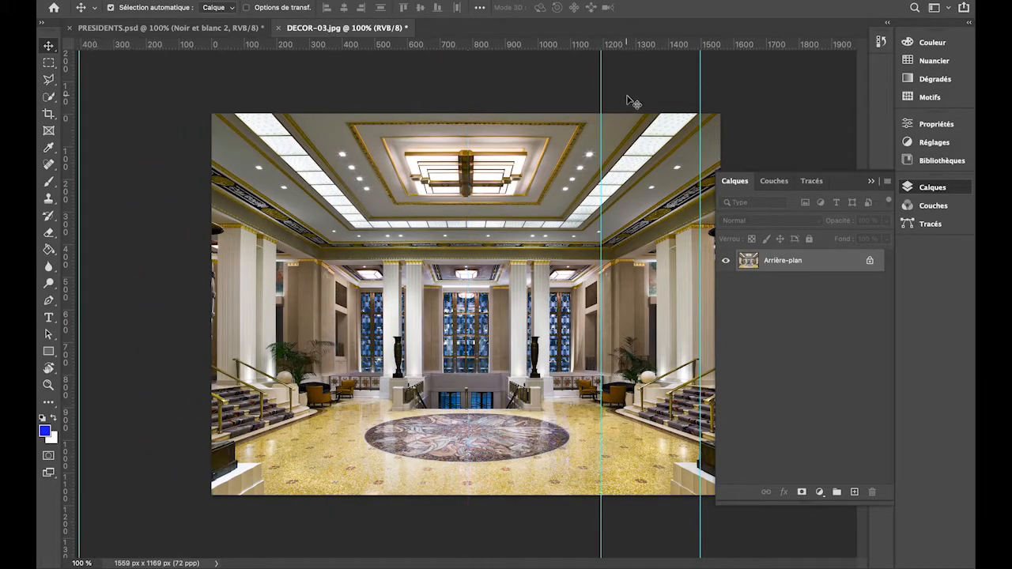
{"action": "left_click_drag", "start_coordinate": [601, 87], "coordinate": [88, 60]}
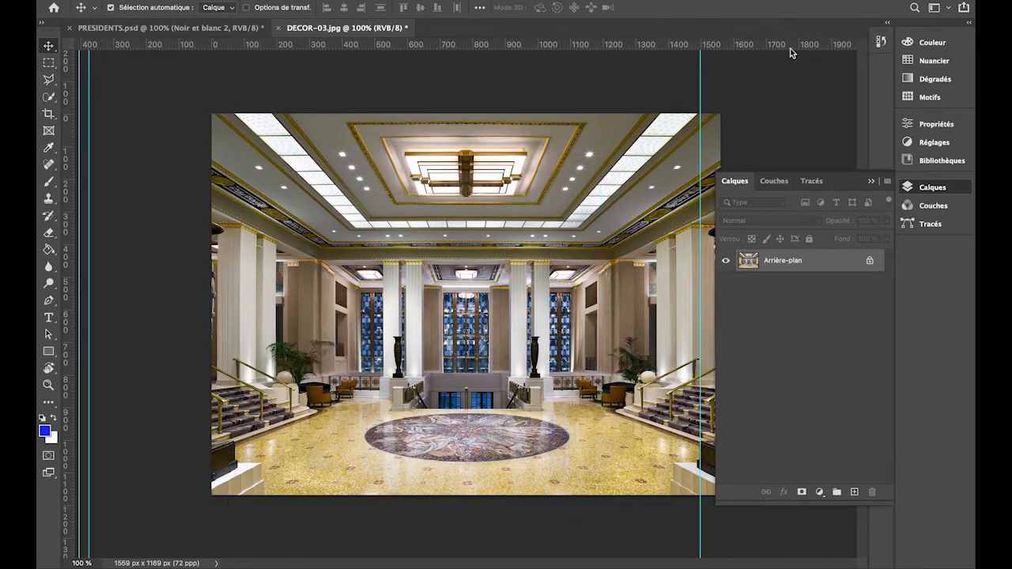
{"action": "left_click_drag", "start_coordinate": [700, 71], "coordinate": [142, 28]}
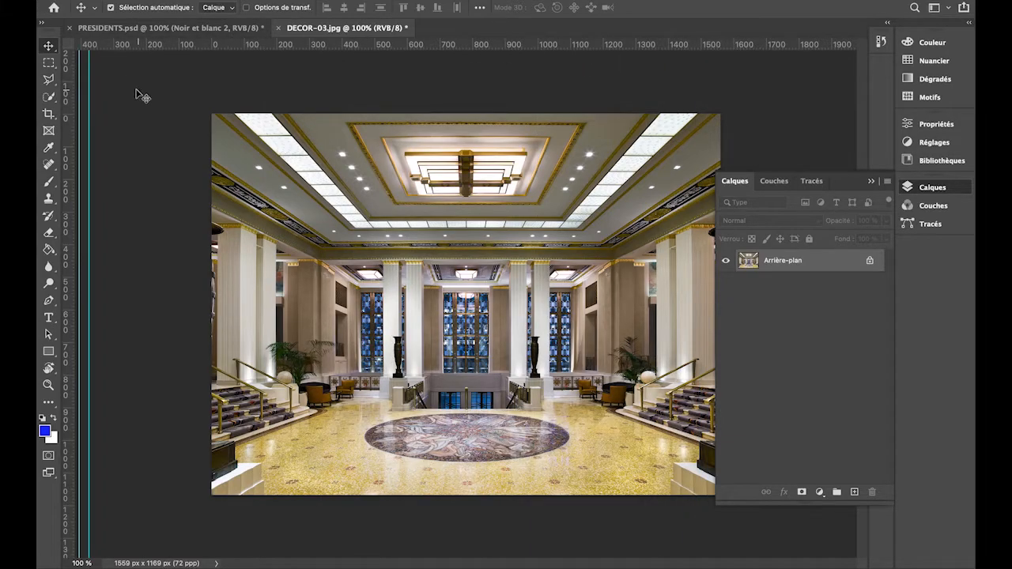
{"action": "left_click_drag", "start_coordinate": [88, 79], "coordinate": [66, 76]}
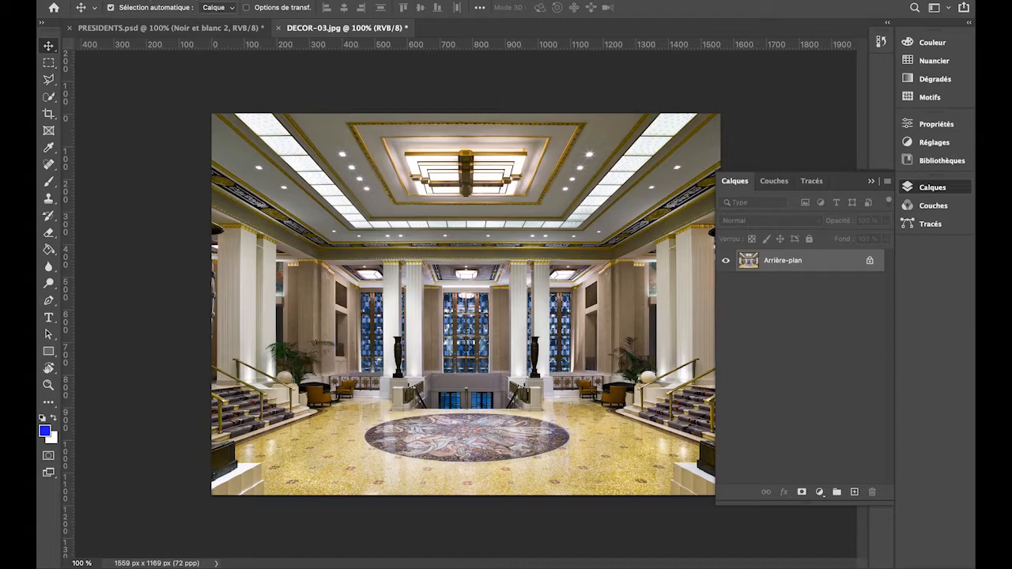
- Check the image size of DECOR-03.jpg with the dimensions shown in pixels, including its resolution
{"action": "left_click", "coordinate": [221, 0]}
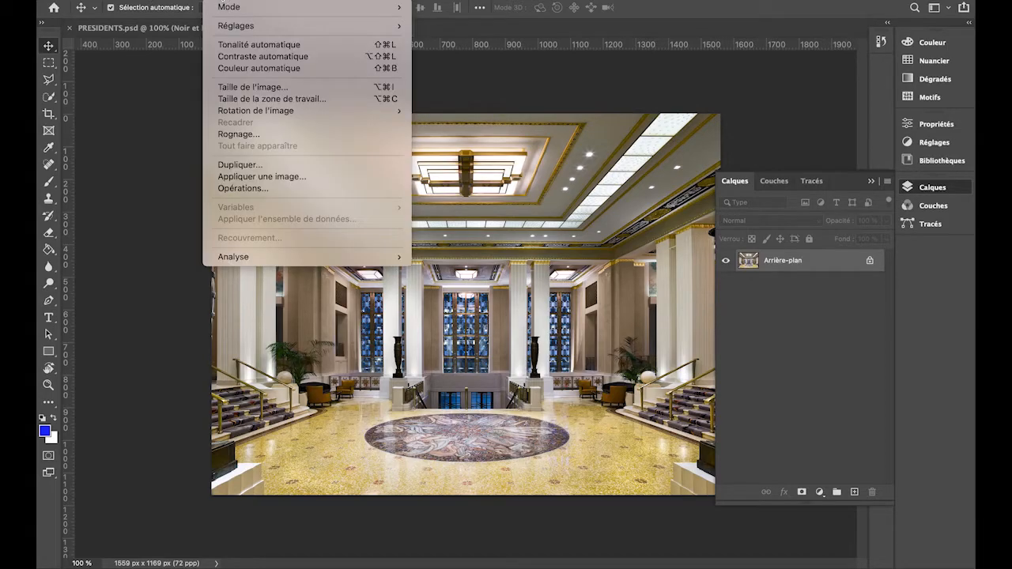
{"action": "left_click", "coordinate": [259, 89]}
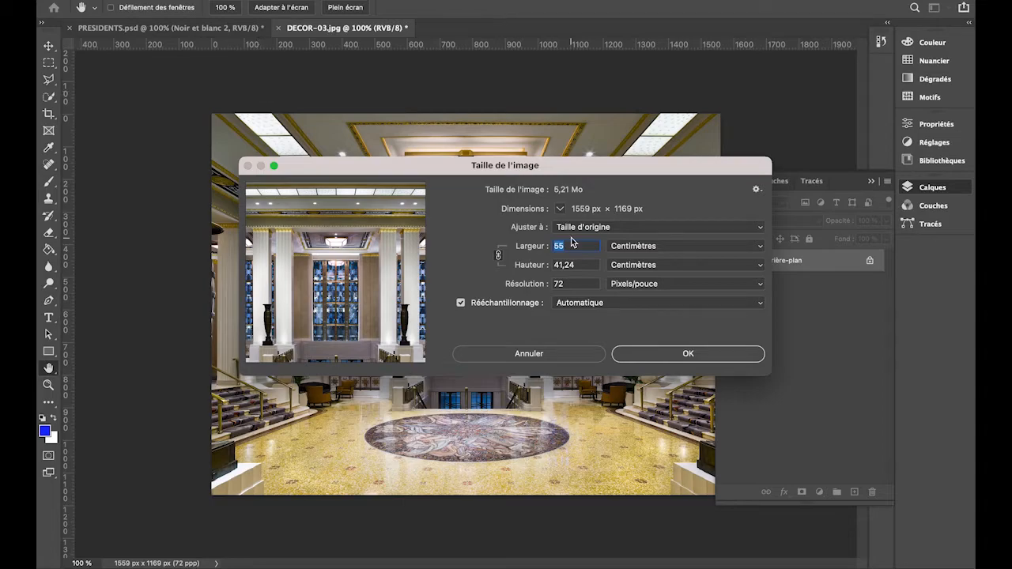
{"action": "left_click", "coordinate": [726, 247]}
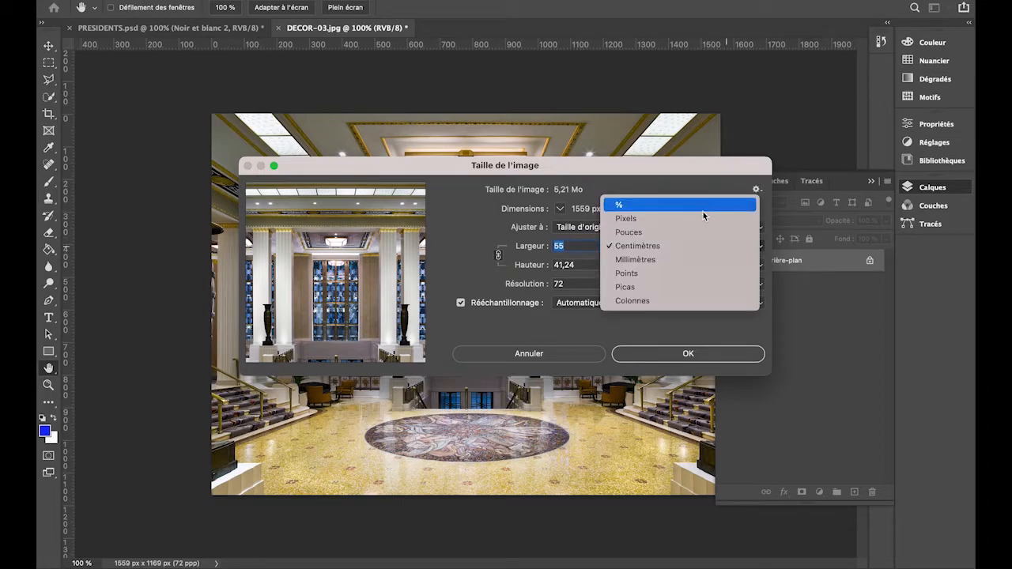
{"action": "left_click", "coordinate": [704, 218]}
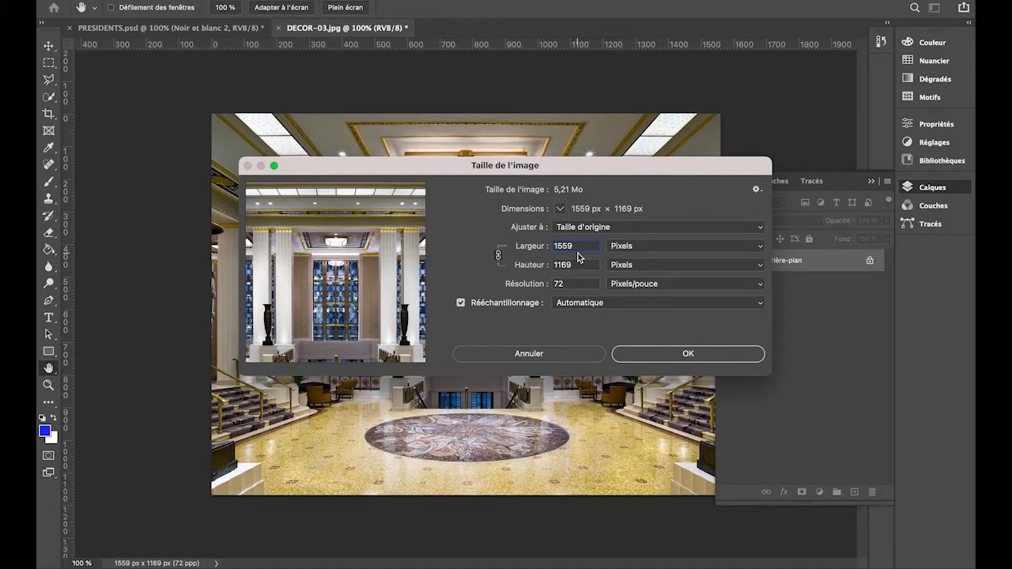
{"action": "double_click", "coordinate": [557, 284]}
{"action": "left_click", "coordinate": [689, 354]}
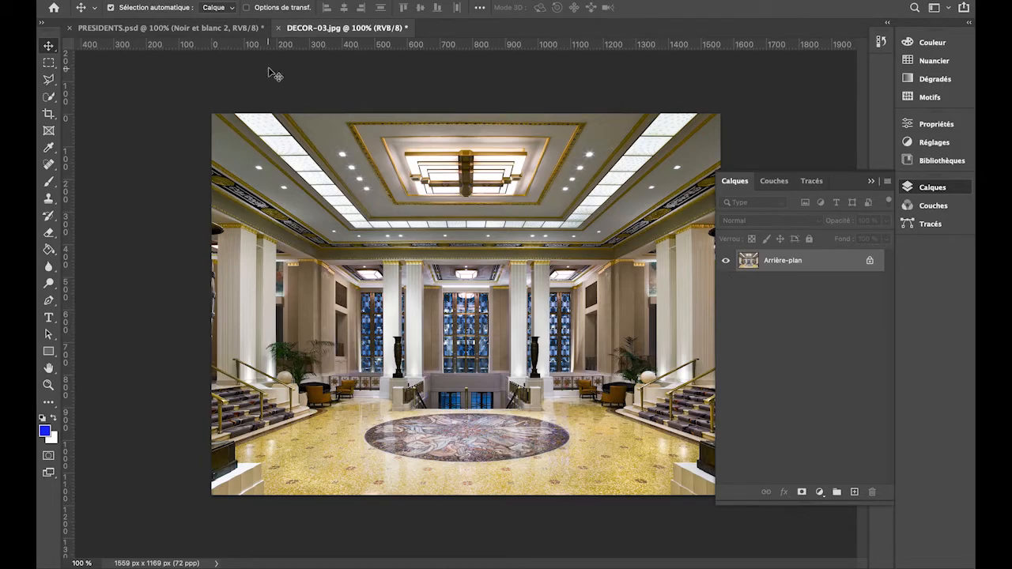
- Switch to PRESIDENTS.psd, show the Noir et blanc 2 and DECOR layers, and select the Arrière-plan layer
{"action": "left_click", "coordinate": [203, 27]}
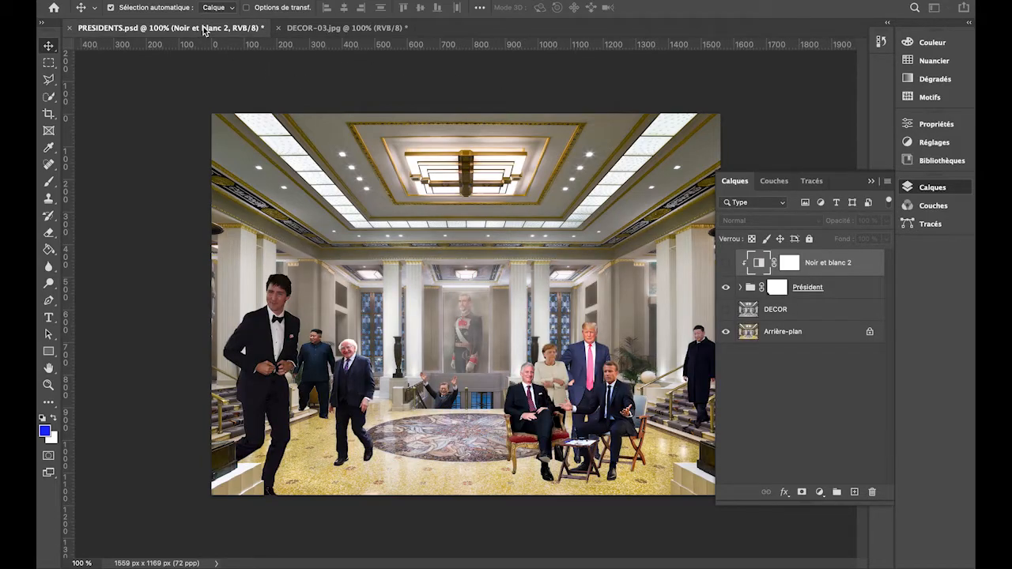
{"action": "left_click", "coordinate": [726, 263]}
{"action": "left_click", "coordinate": [726, 309]}
{"action": "left_click", "coordinate": [812, 381]}
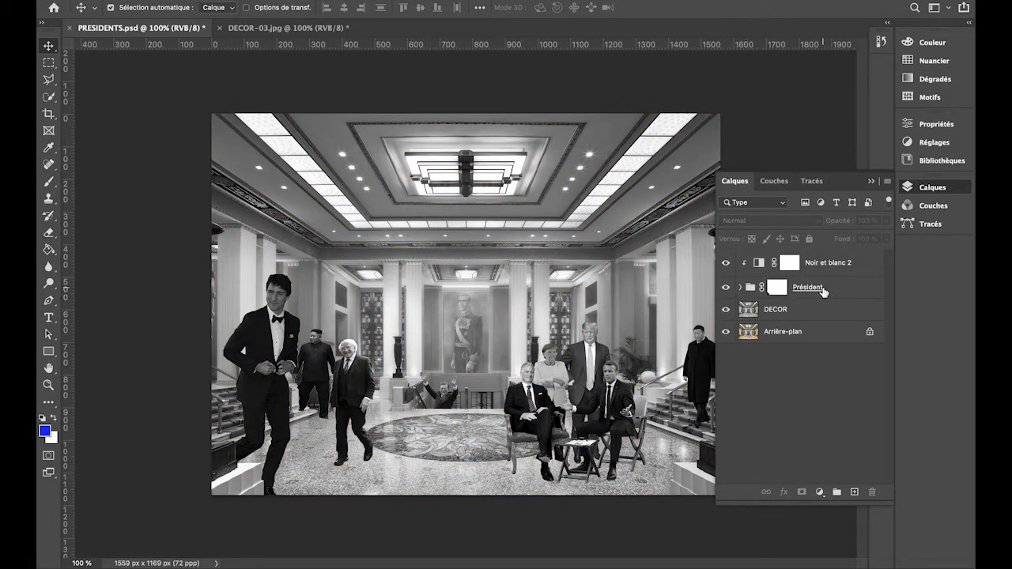
{"action": "left_click", "coordinate": [802, 333]}
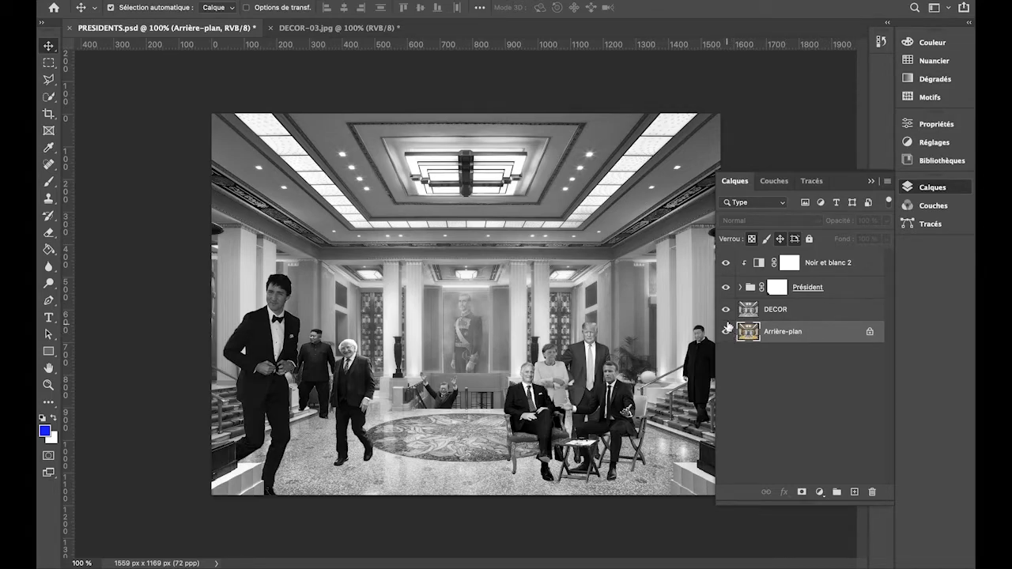
- Compare the composite with the Président group and Noir et blanc 2 adjustment hidden and shown, with the DECOR layer selected
{"action": "left_click", "coordinate": [727, 285]}
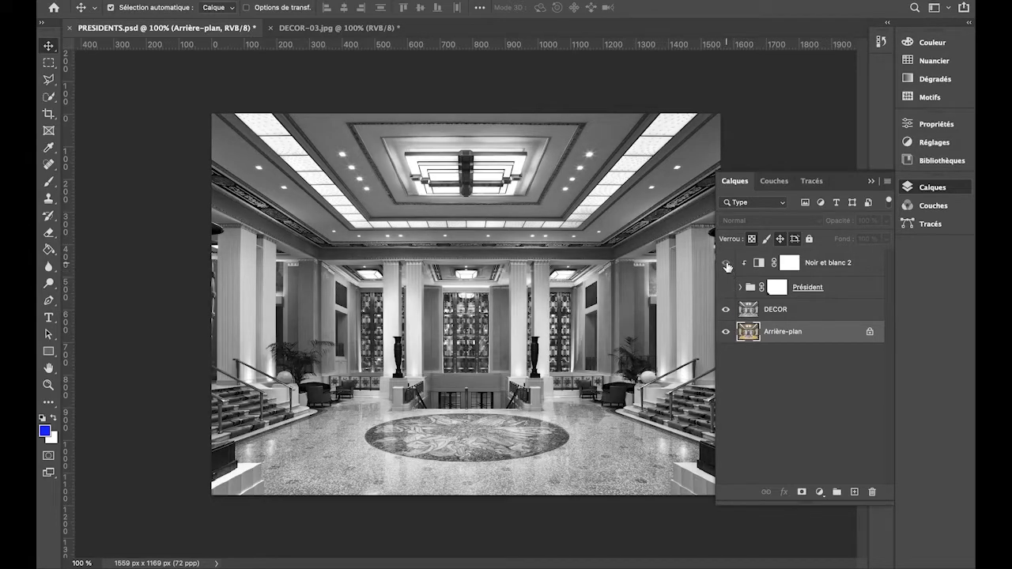
{"action": "left_click", "coordinate": [726, 287]}
{"action": "left_click", "coordinate": [726, 264]}
{"action": "left_click", "coordinate": [726, 287]}
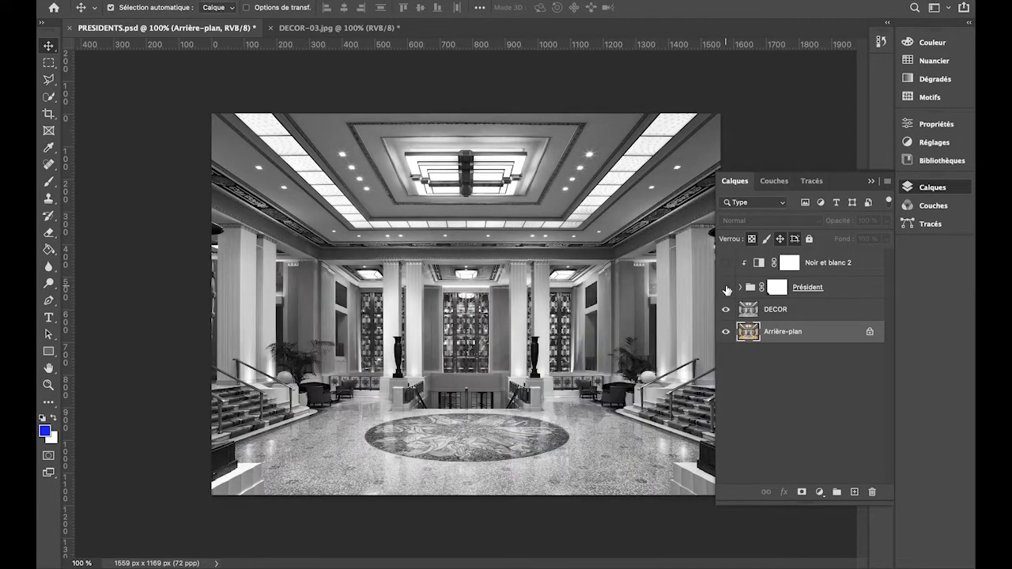
{"action": "left_click", "coordinate": [771, 320]}
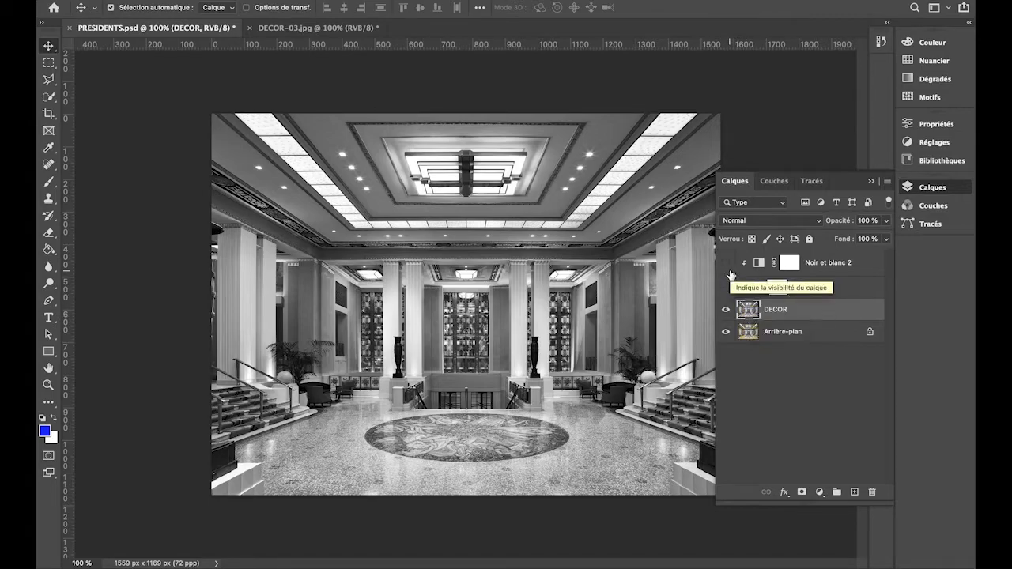
{"action": "left_click", "coordinate": [726, 288]}
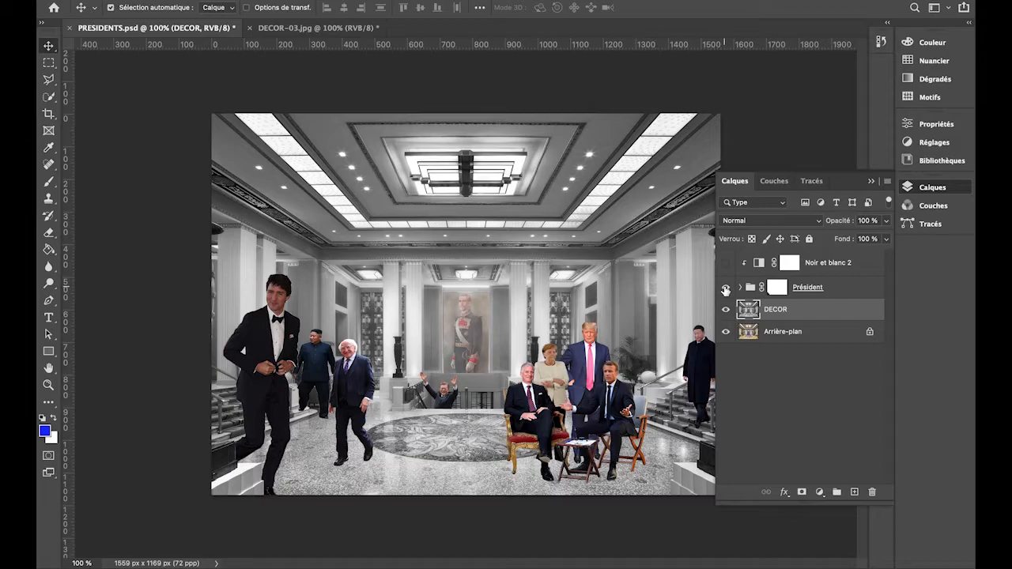
{"action": "left_click", "coordinate": [726, 264]}
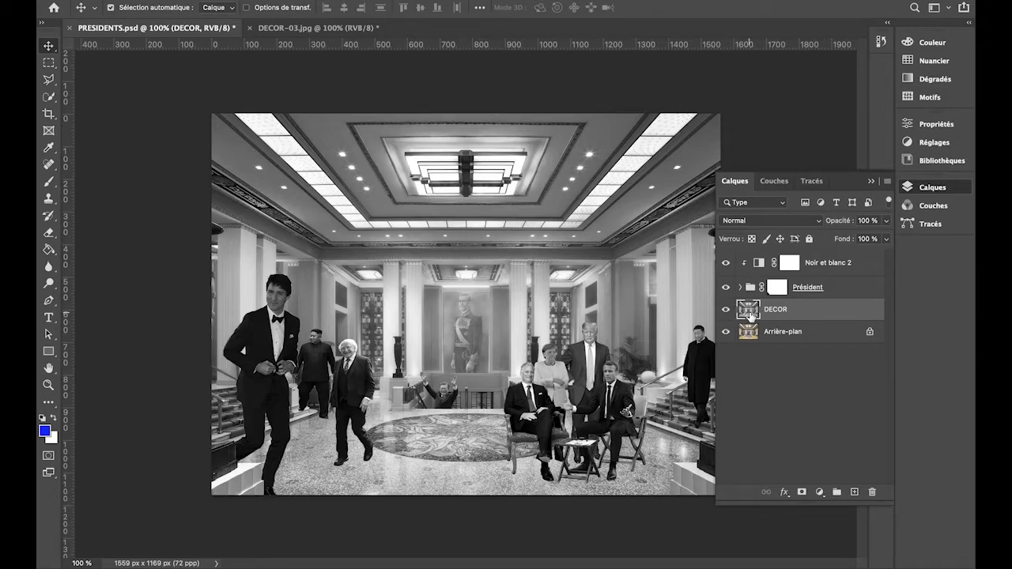
- Test the Noir et blanc 2 adjustment unclipped with DECOR hidden, and restore DECOR and the clipping to the Président group
{"action": "left_click", "coordinate": [726, 309]}
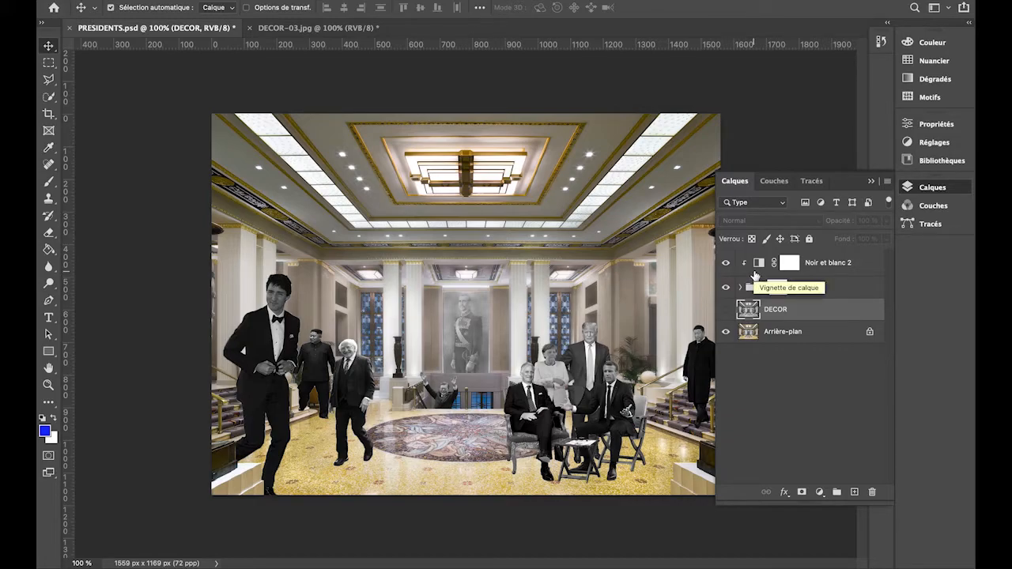
{"action": "left_click", "coordinate": [756, 274], "text": "alt"}
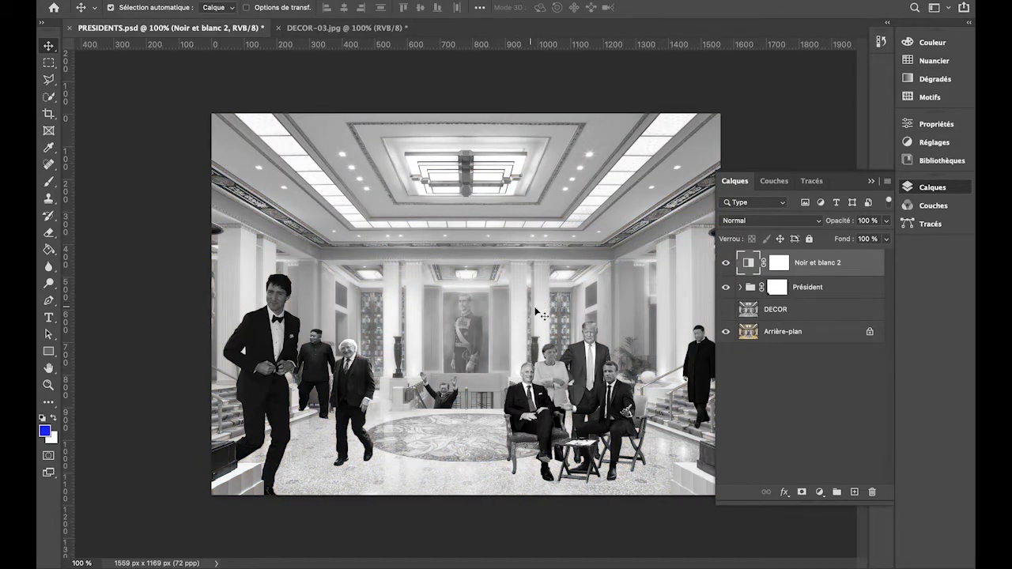
{"action": "left_click", "coordinate": [726, 309]}
{"action": "left_click", "coordinate": [761, 271], "text": "alt"}
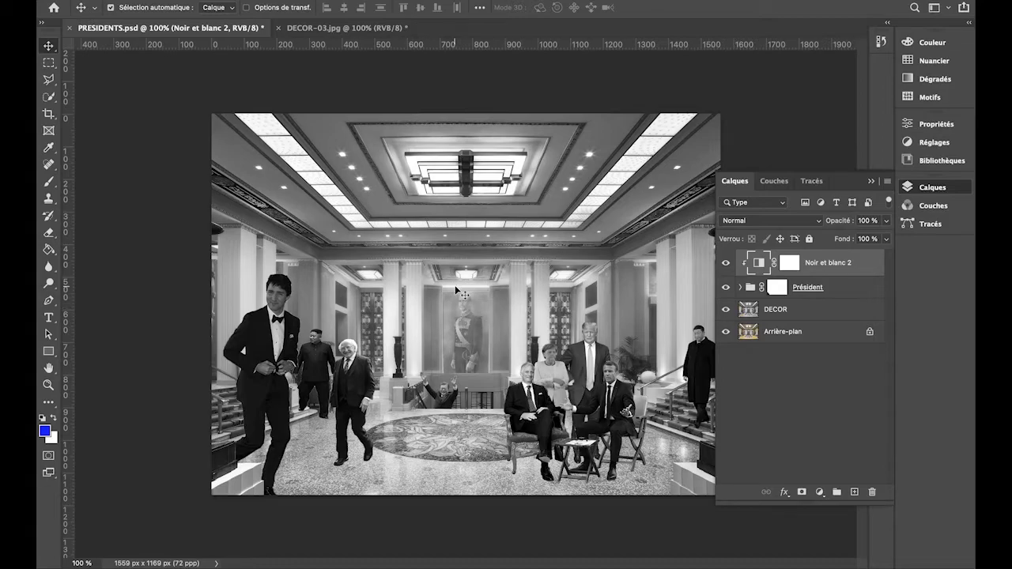
- Expand the Président group and check the Michael D Higgins (1), Donald Trump 07 and Angela Merkel 05 layers by toggling their visibility
{"action": "left_click", "coordinate": [740, 288]}
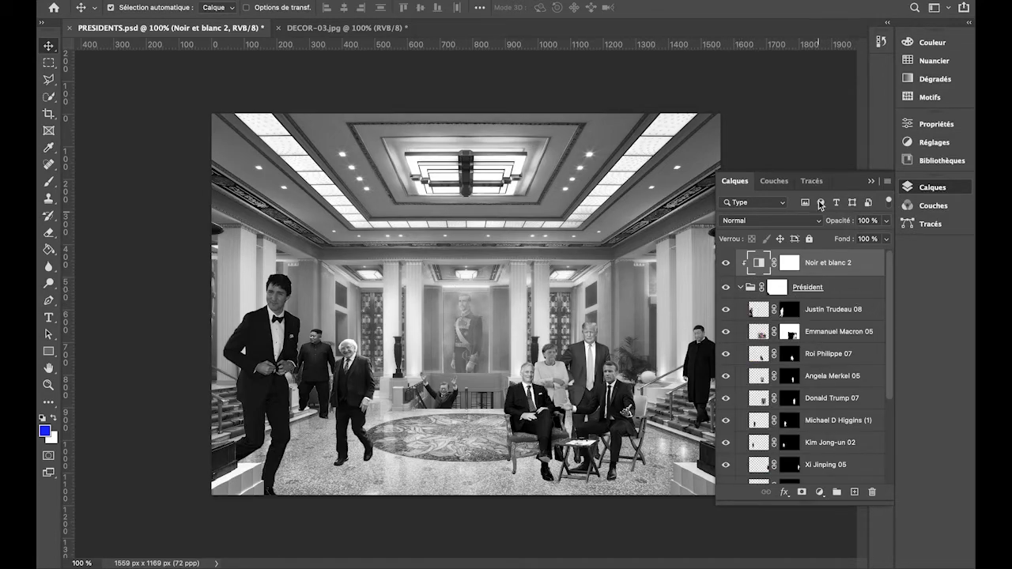
{"action": "left_click_drag", "start_coordinate": [891, 319], "coordinate": [891, 367]}
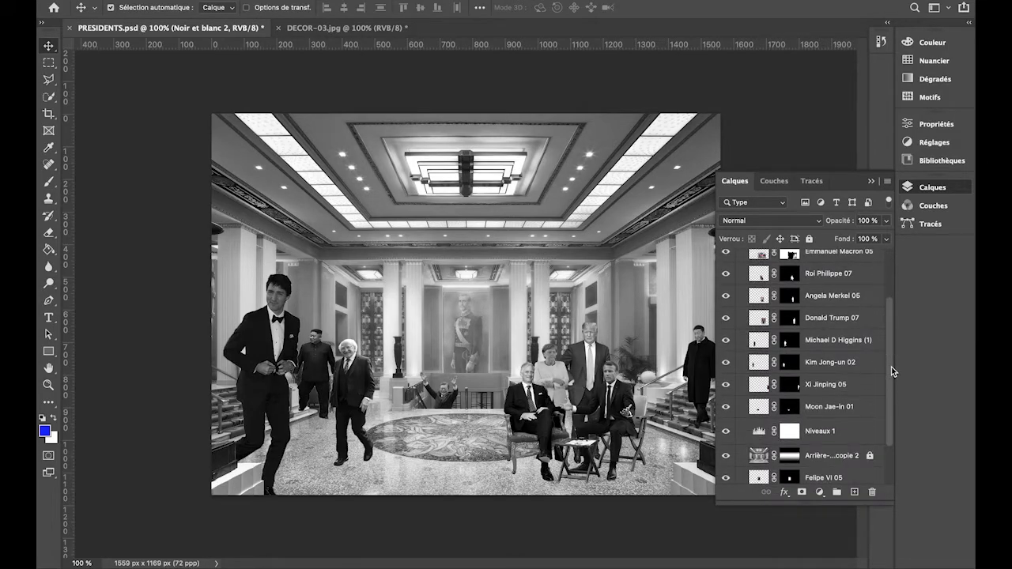
{"action": "left_click", "coordinate": [755, 341]}
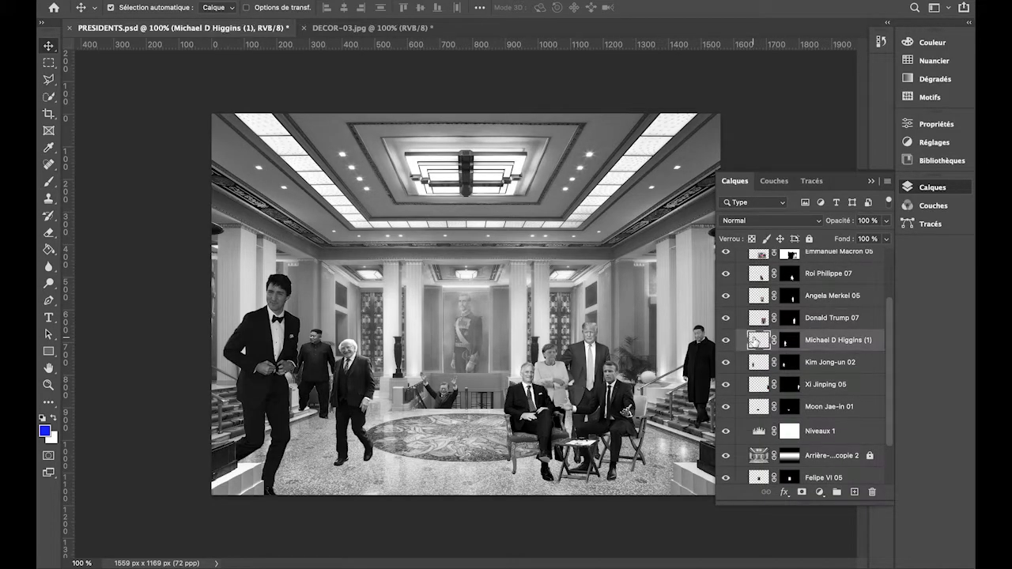
{"action": "left_click", "coordinate": [726, 340]}
{"action": "left_click", "coordinate": [726, 340]}
{"action": "left_click", "coordinate": [726, 318]}
{"action": "left_click", "coordinate": [726, 318]}
{"action": "left_click", "coordinate": [726, 296]}
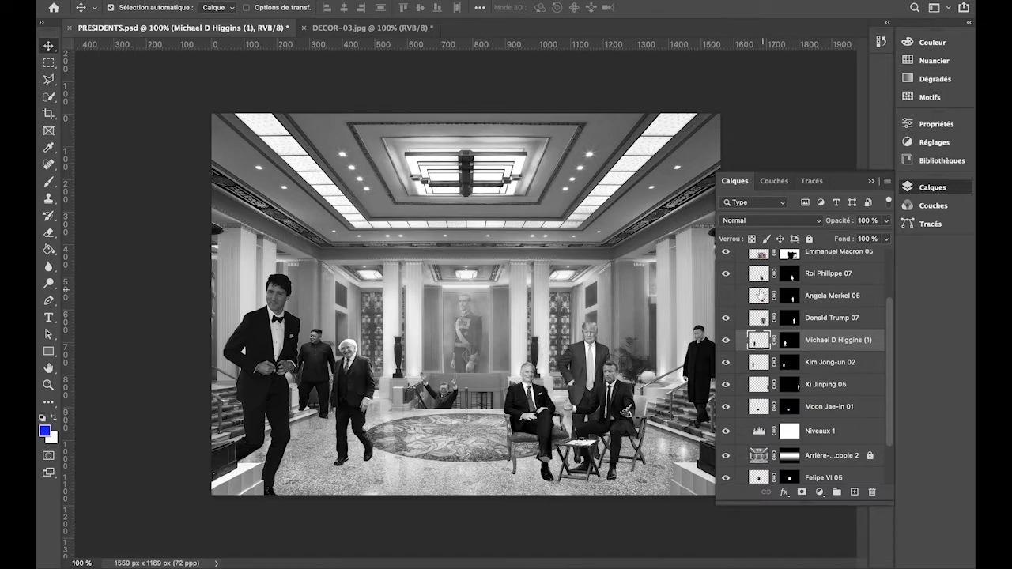
{"action": "left_click", "coordinate": [726, 296]}
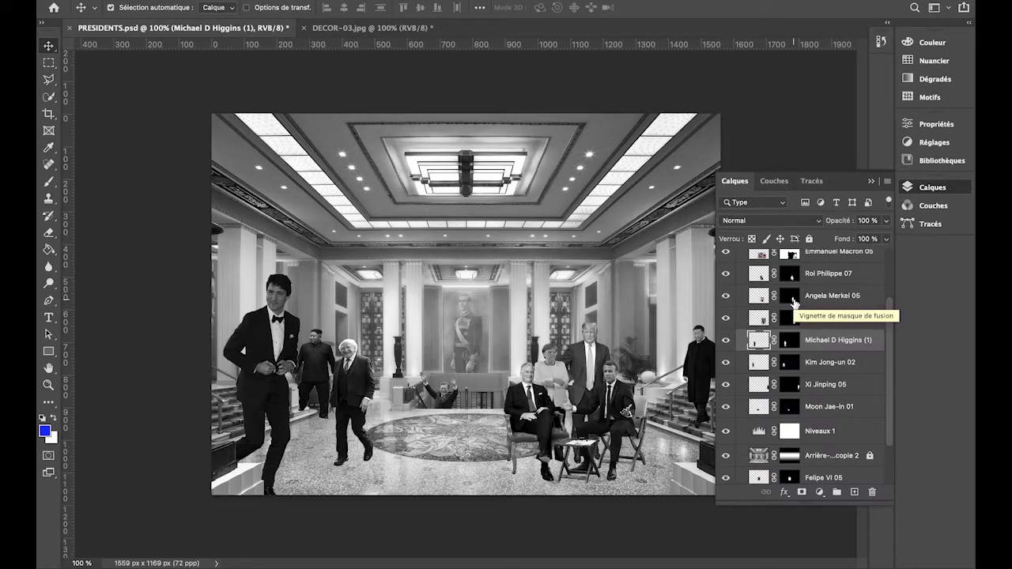
- Inspect the layer masks of the Président group's figures on the canvas, from Angela Merkel 05 to Emmanuel Macron 05, and return to the composite view
{"action": "left_click", "coordinate": [791, 295]}
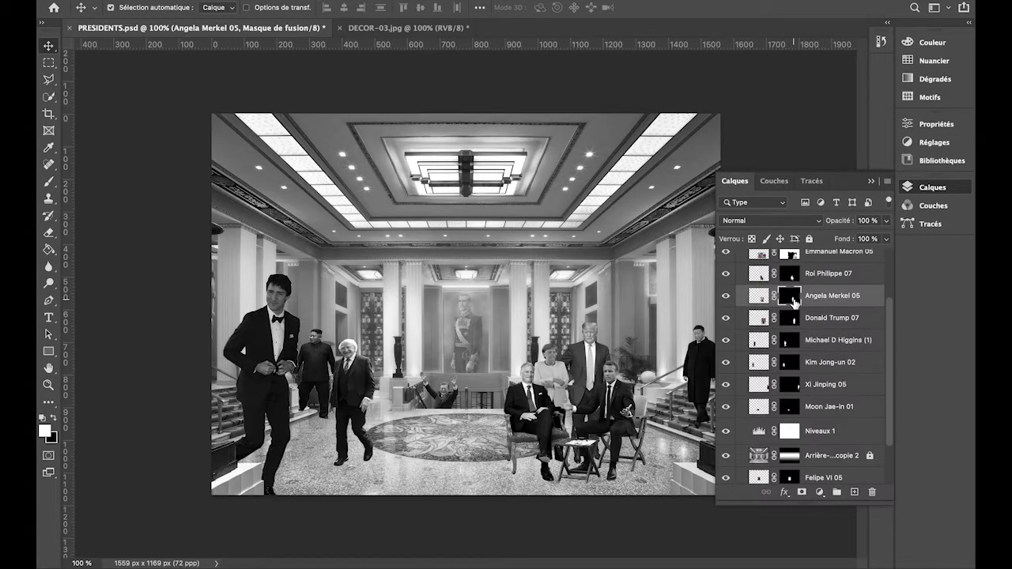
{"action": "left_click", "coordinate": [794, 300], "text": "alt"}
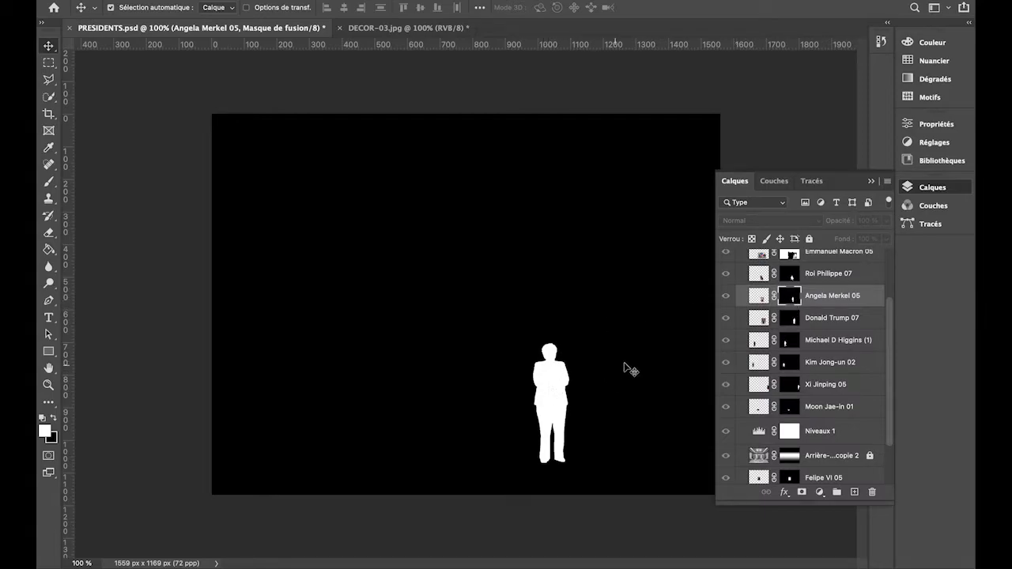
{"action": "left_click", "coordinate": [793, 319], "text": "alt"}
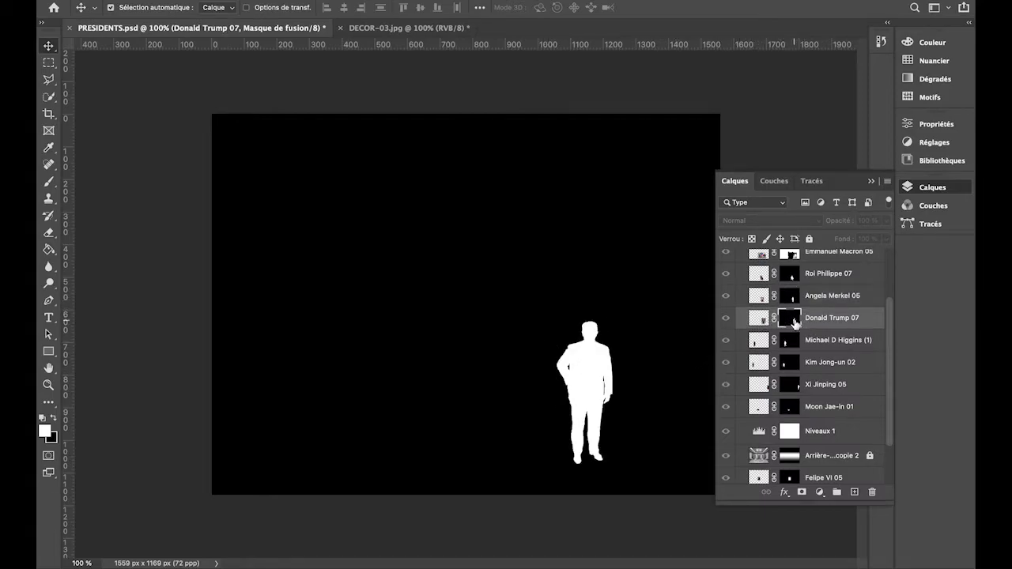
{"action": "left_click", "coordinate": [791, 341], "text": "alt"}
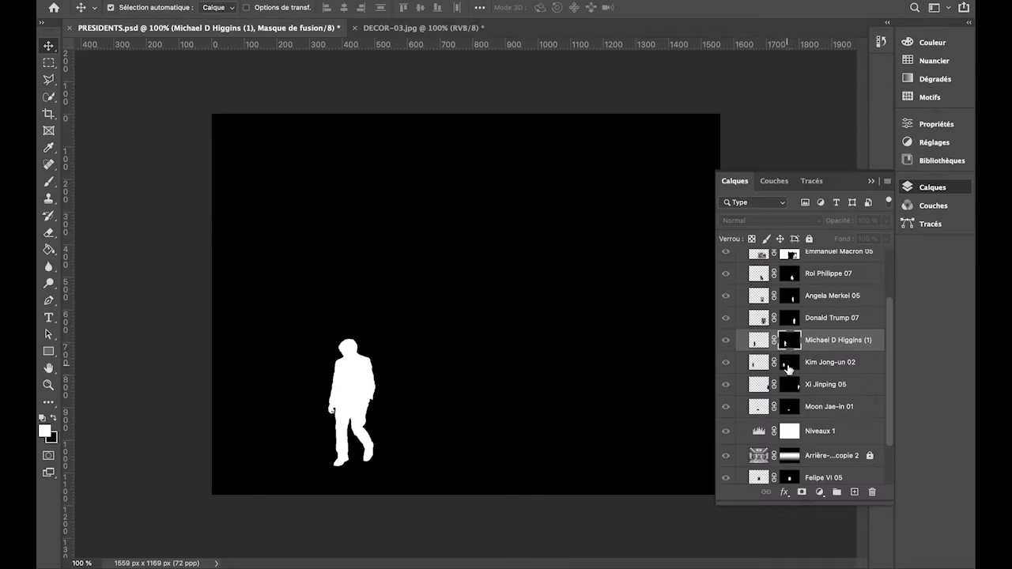
{"action": "left_click", "coordinate": [788, 368], "text": "alt"}
{"action": "left_click", "coordinate": [792, 390], "text": "alt"}
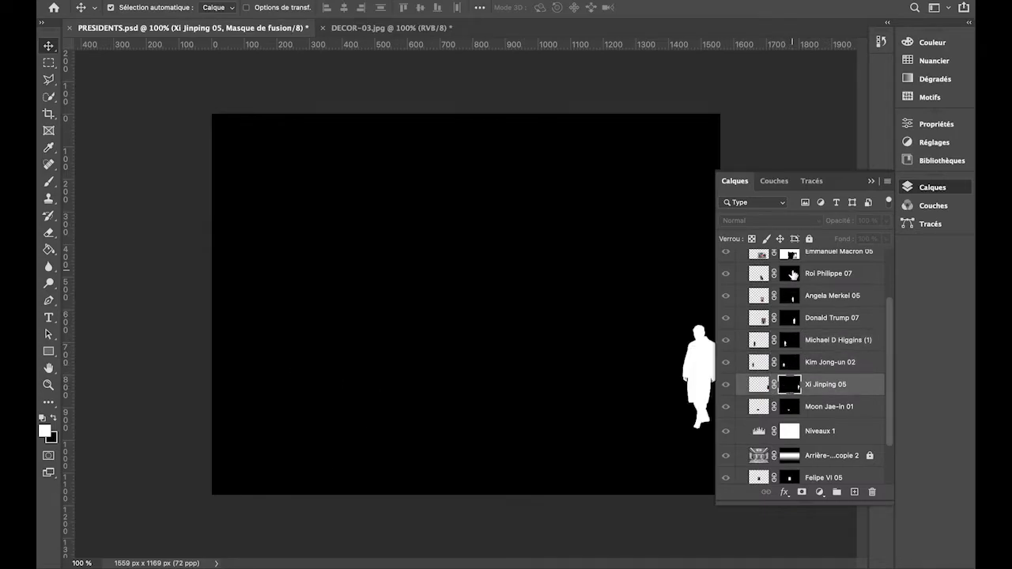
{"action": "left_click", "coordinate": [795, 280], "text": "alt"}
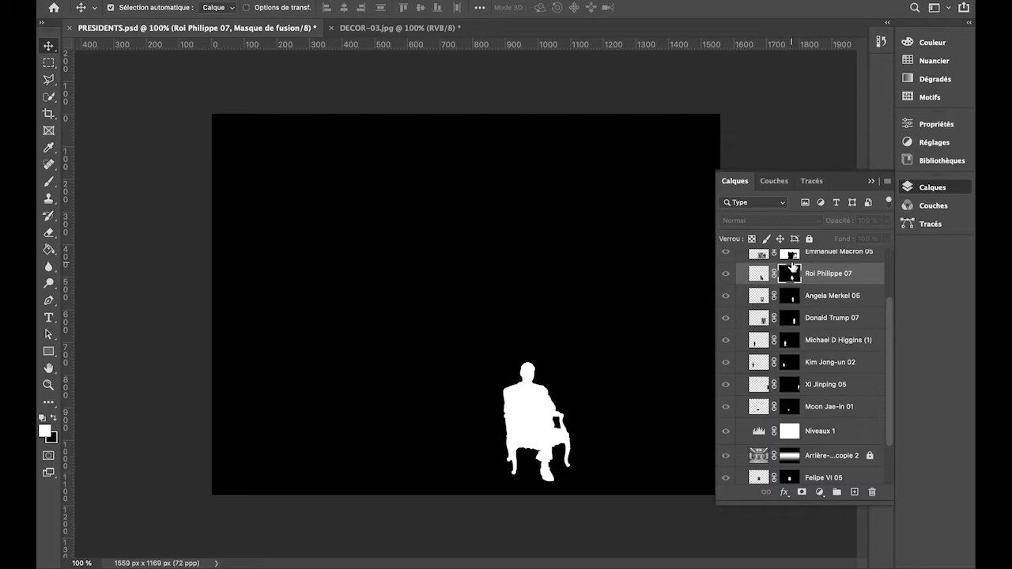
{"action": "left_click", "coordinate": [791, 254], "text": "alt"}
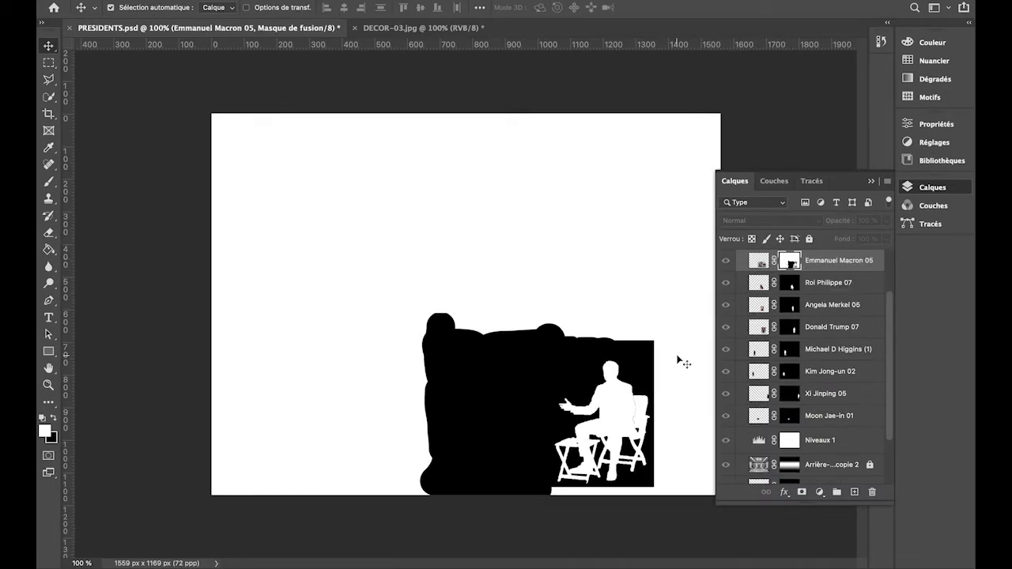
{"action": "left_click", "coordinate": [791, 266], "text": "alt"}
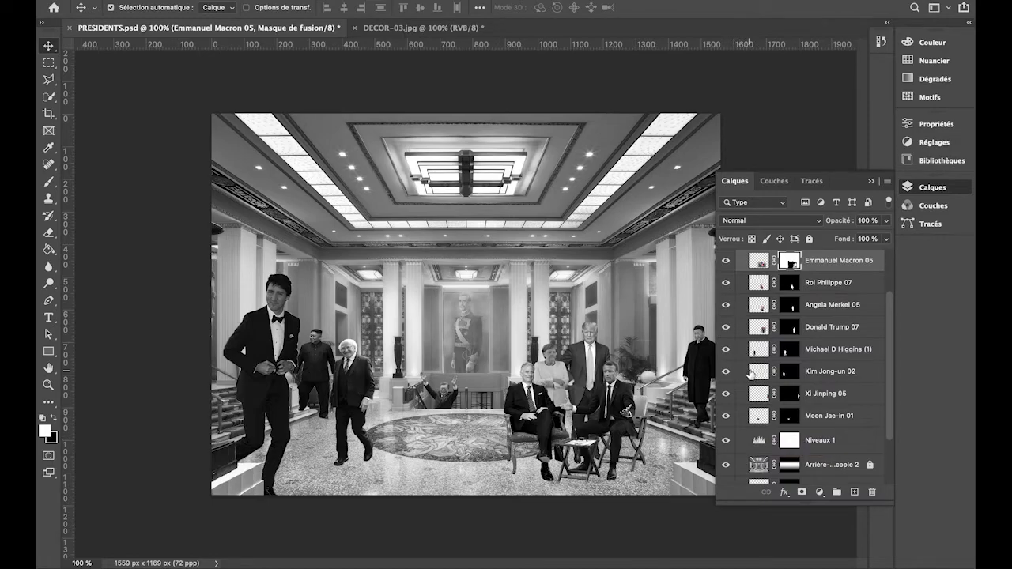
- Select the mask of Arrière-plan copie 2 and compare the composite with that layer hidden and shown
{"action": "scroll", "coordinate": [751, 375], "scroll_direction": "down", "scroll_amount": 3}
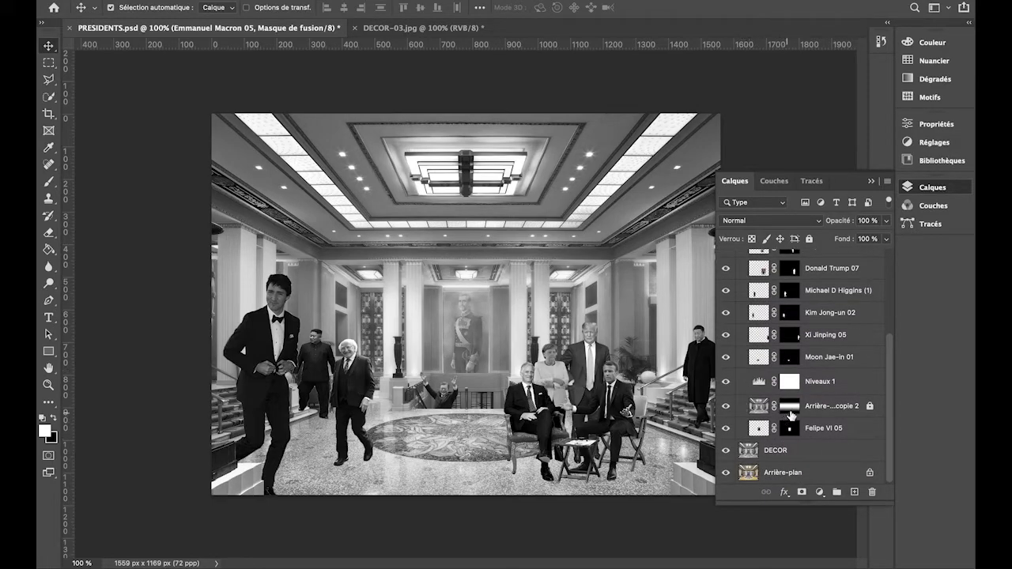
{"action": "left_click", "coordinate": [819, 410]}
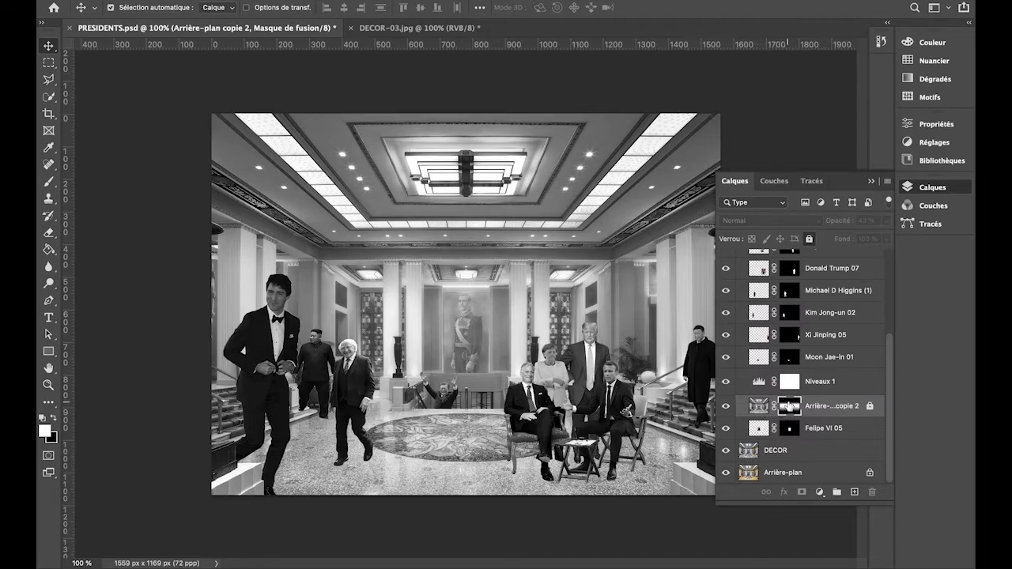
{"action": "left_click", "coordinate": [726, 406]}
{"action": "left_click", "coordinate": [726, 407]}
{"action": "left_click", "coordinate": [726, 406]}
{"action": "left_click", "coordinate": [726, 406]}
- Collapse the Président group in the layer stack, leaving the group selected
{"action": "left_click_drag", "start_coordinate": [887, 420], "coordinate": [899, 451]}
{"action": "scroll", "coordinate": [894, 438], "scroll_direction": "up", "scroll_amount": 6}
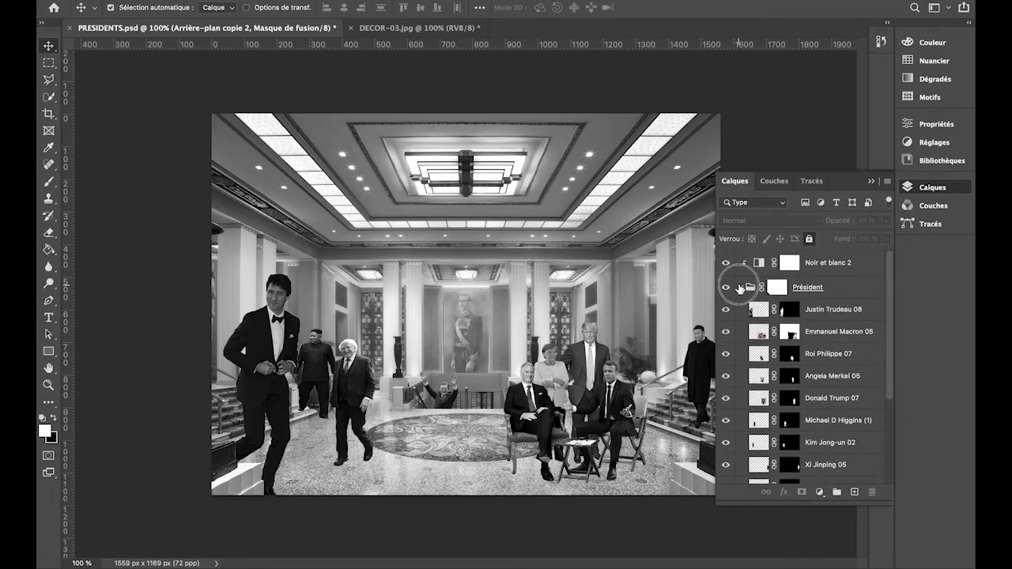
{"action": "left_click", "coordinate": [739, 288]}
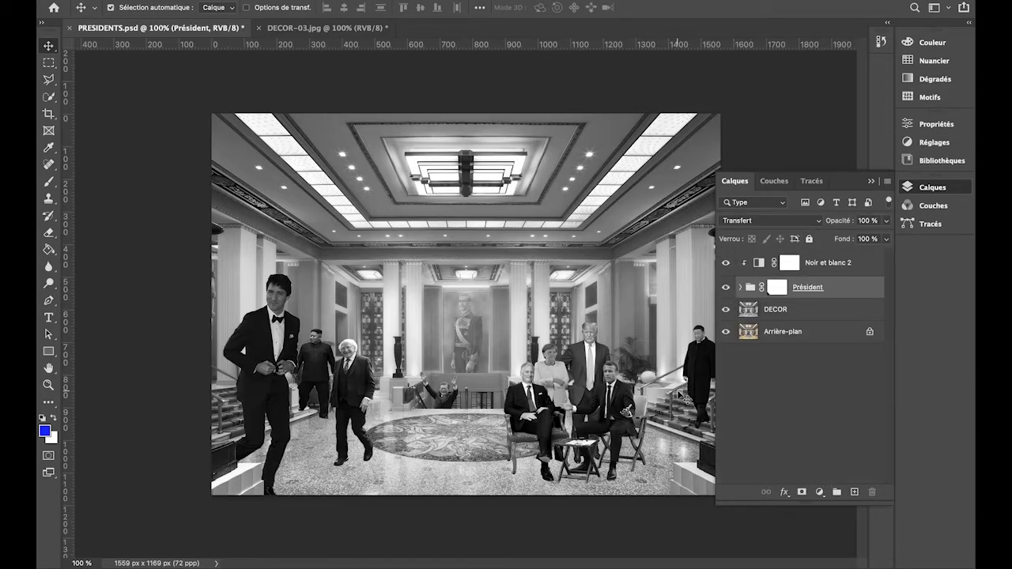